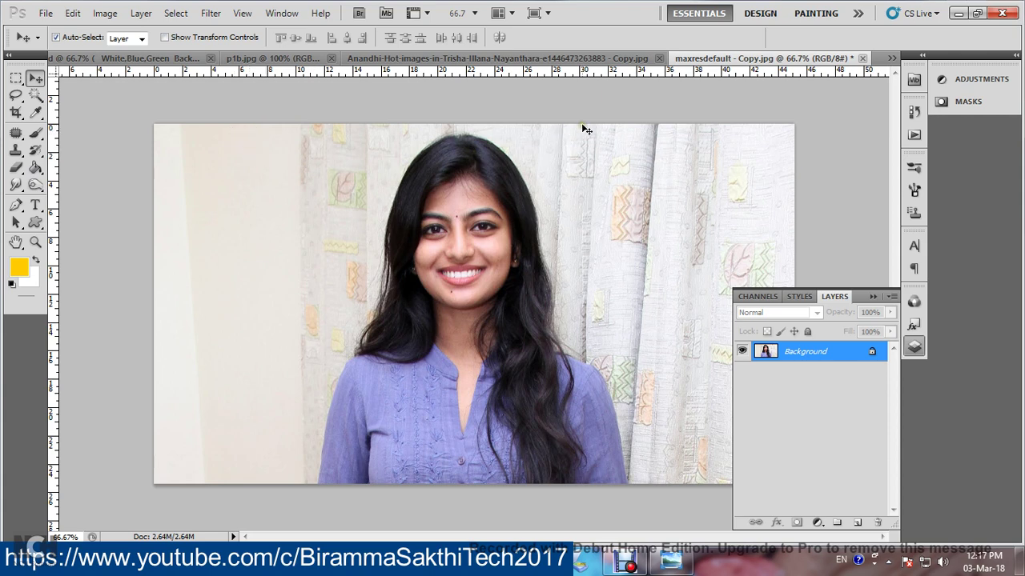
Switch between the open portrait documents, ending on maxresdefault - Copy.jpg.
left_click(610, 58)
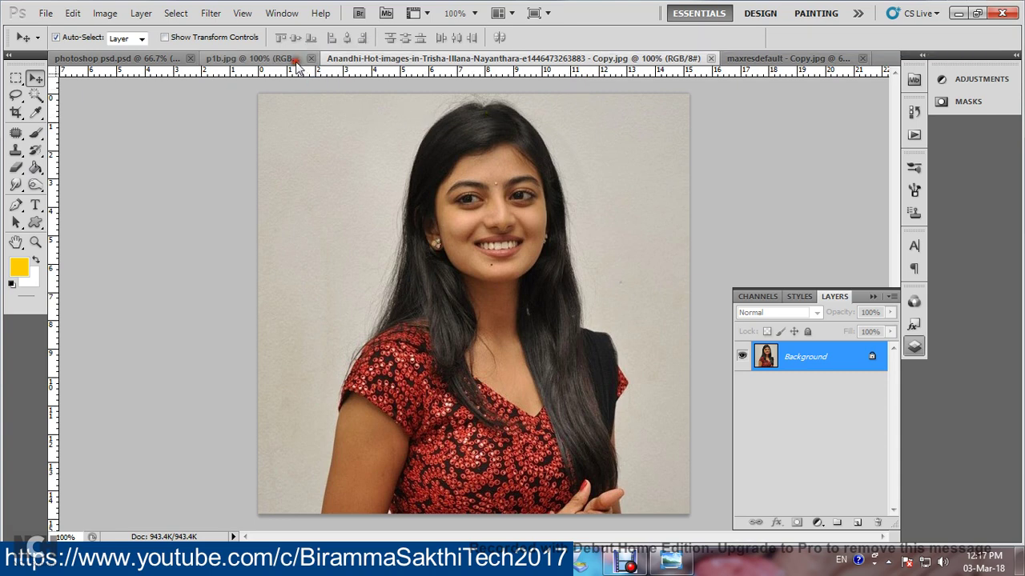
left_click(294, 60)
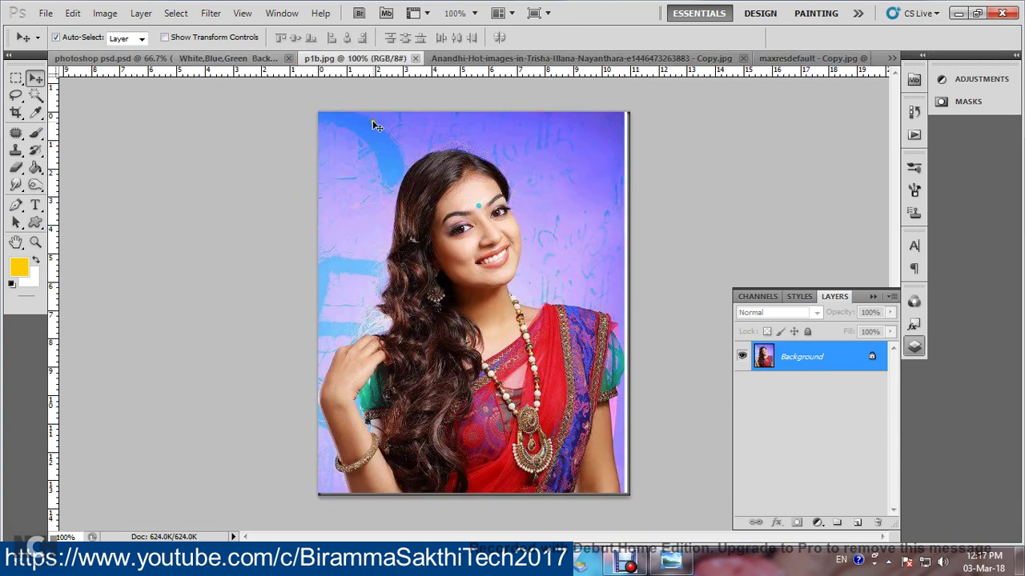
left_click(528, 61)
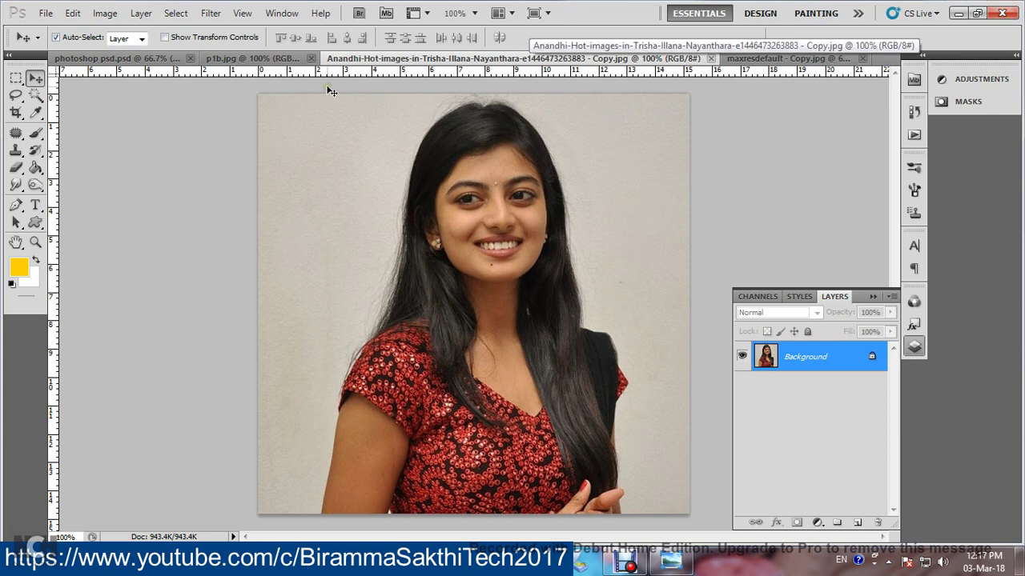
left_click(252, 58)
left_click(462, 60)
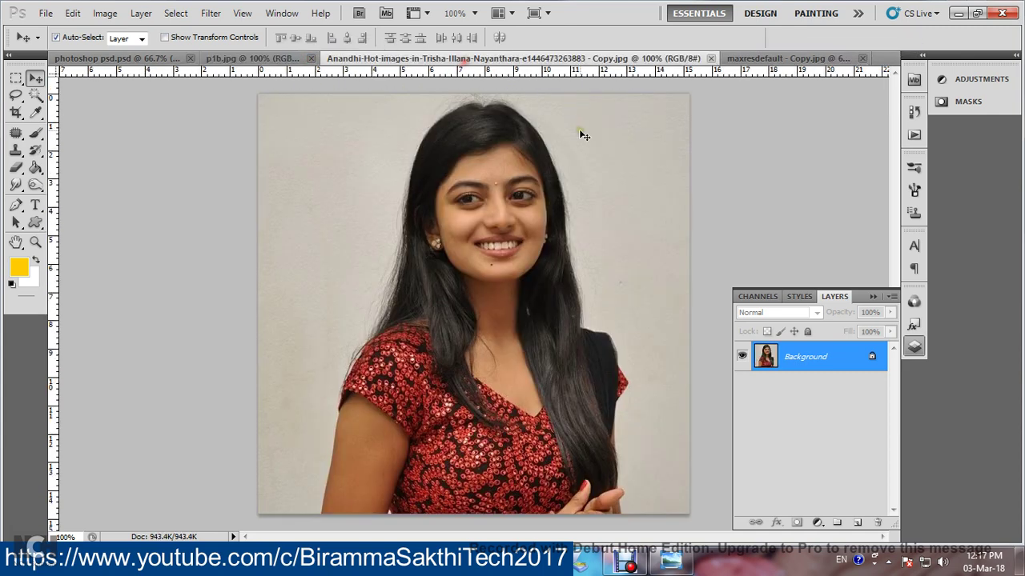
left_click(785, 60)
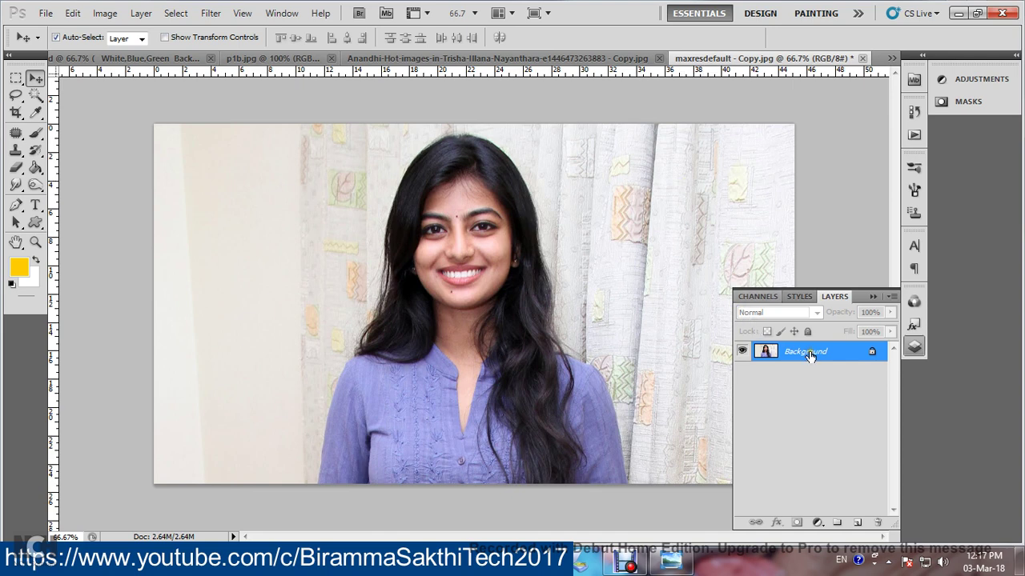
Convert the locked Background into Layer 0 and duplicate it as Layer 0 copy.
double_click(871, 352)
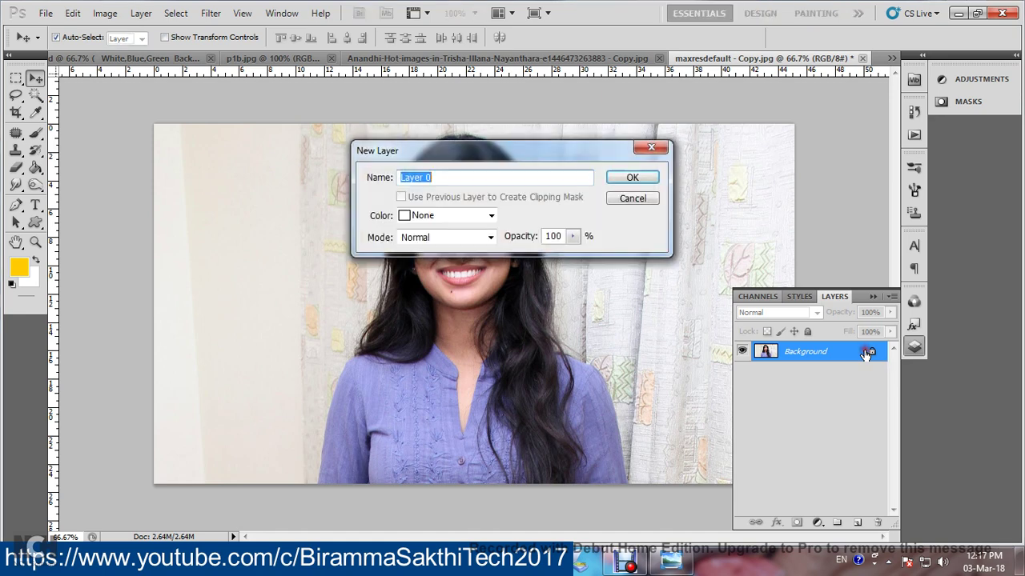
left_click(631, 177)
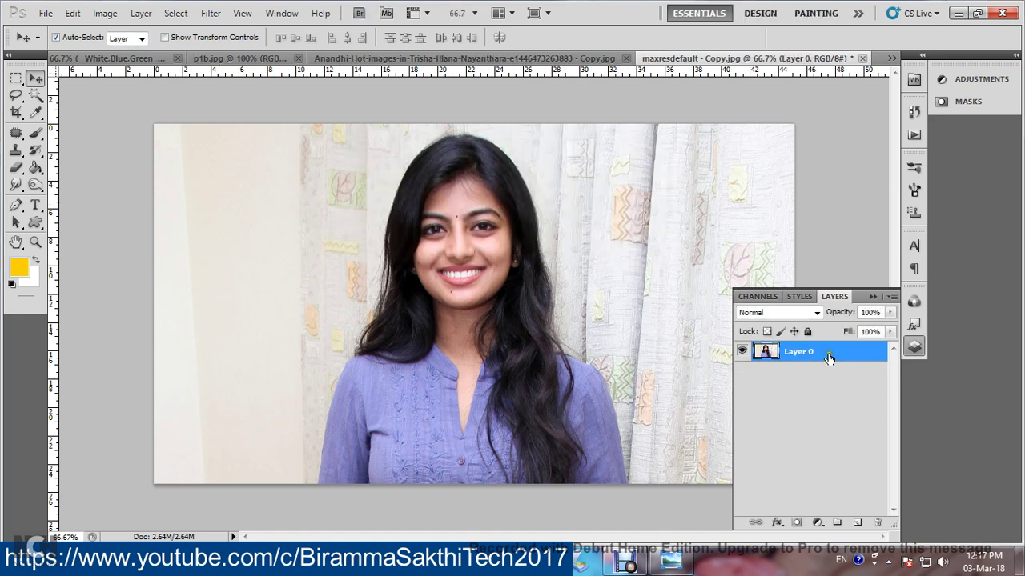
left_click_drag(834, 355, 854, 459)
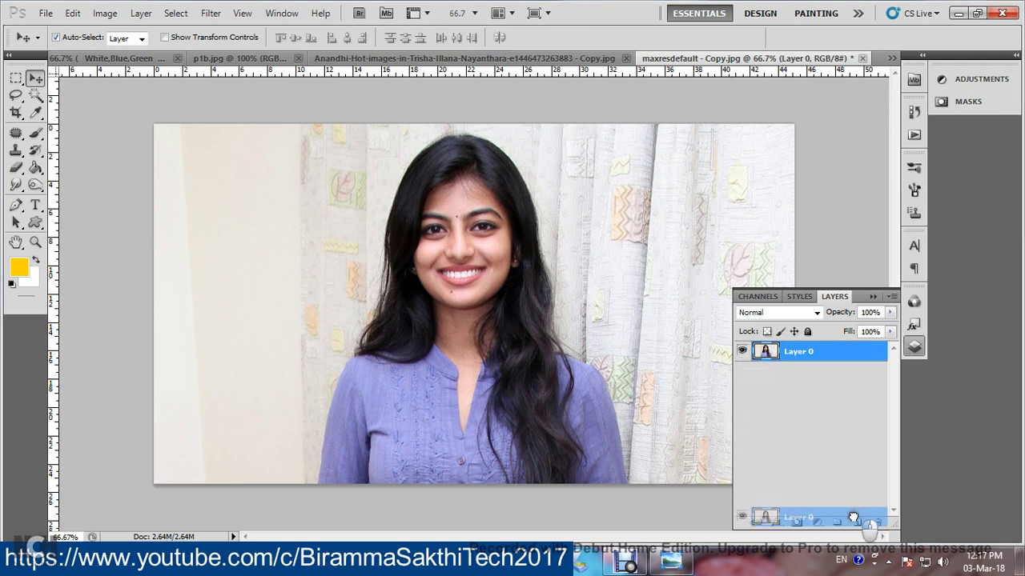
left_click_drag(853, 459, 857, 523)
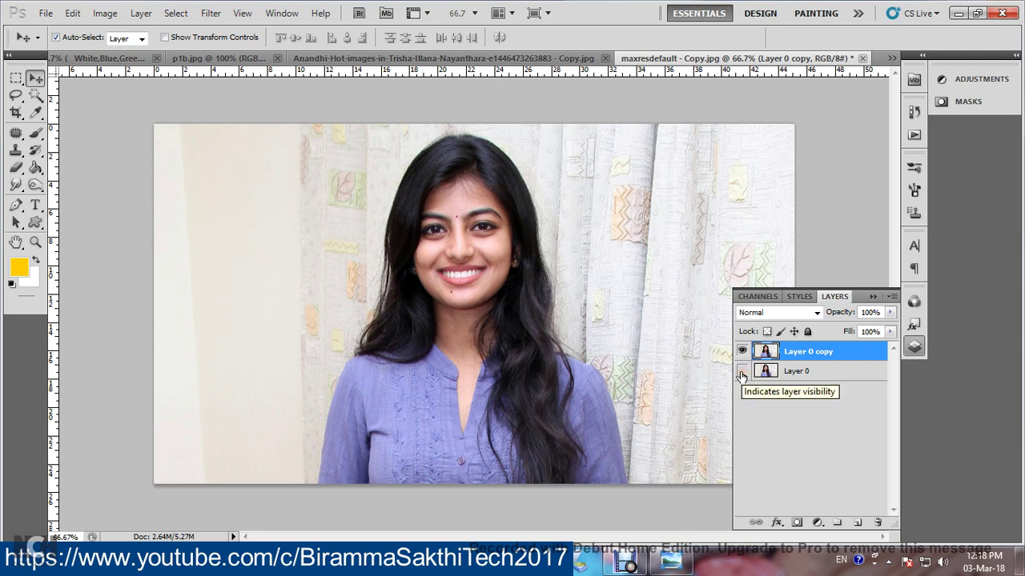
Set Layer 0 copy's Blend If This Layer white point to 178, hiding the bright curtain.
double_click(880, 355)
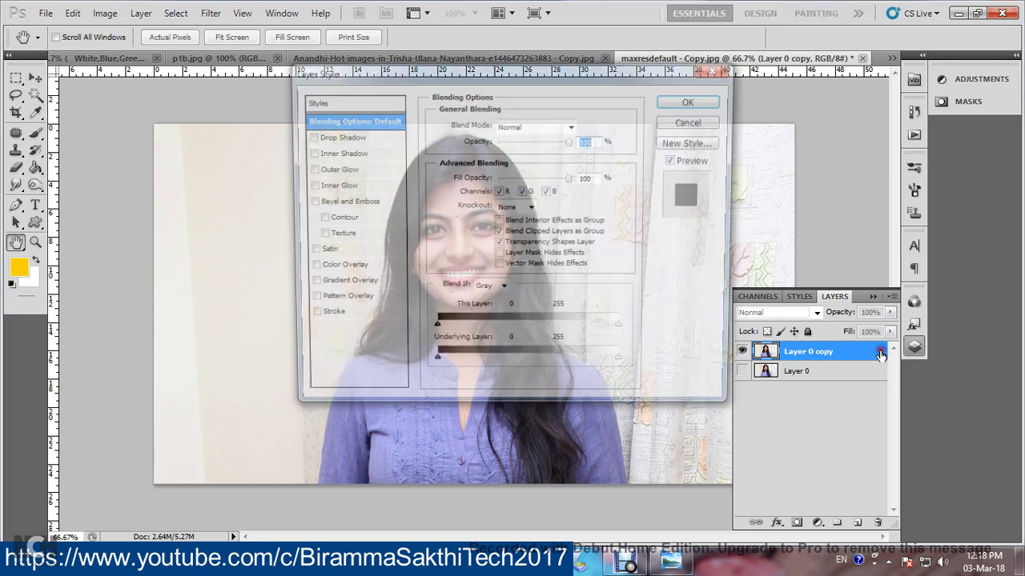
left_click_drag(626, 73, 936, 109)
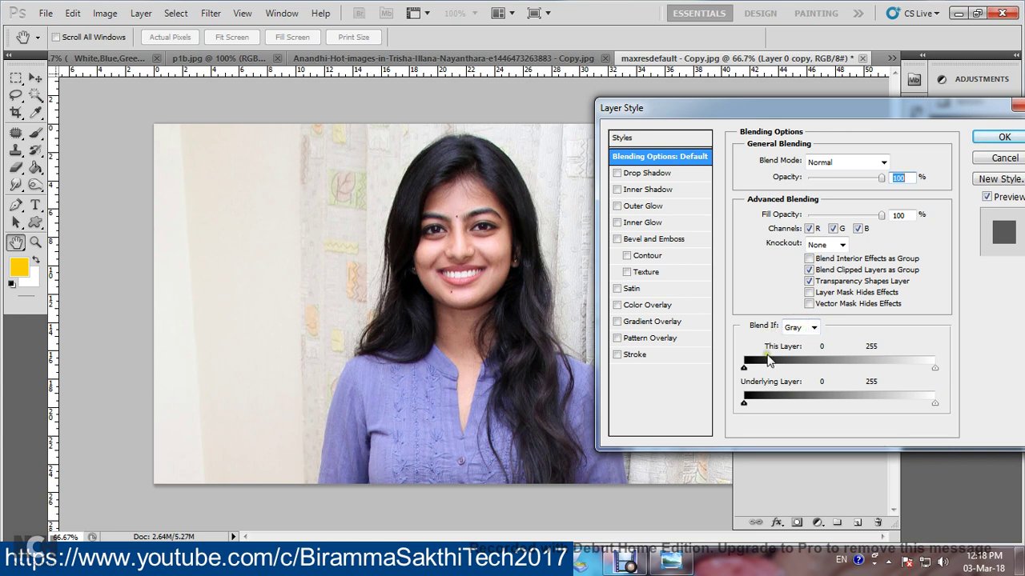
left_click_drag(934, 368, 865, 368)
left_click_drag(770, 108, 817, 73)
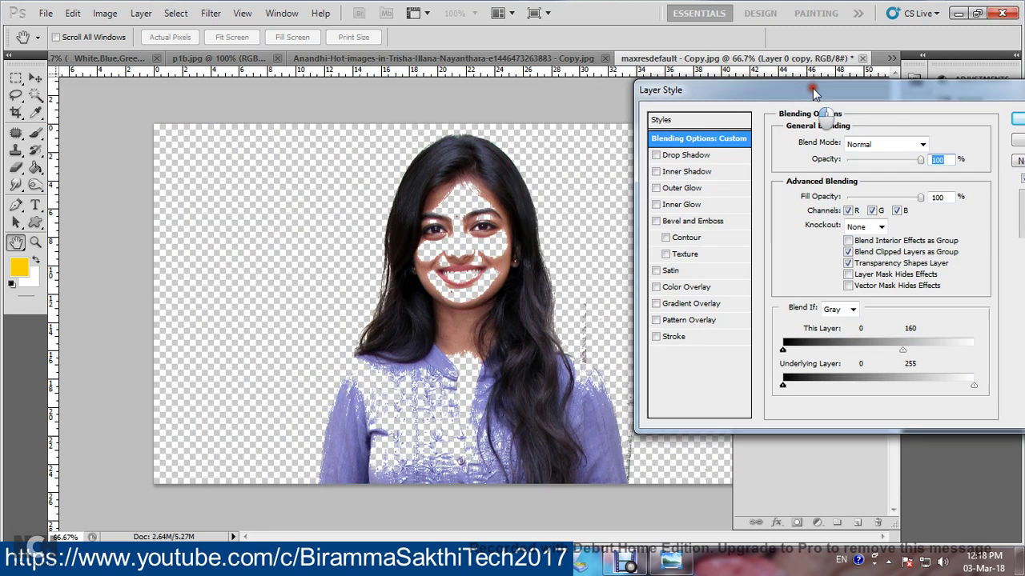
left_click_drag(911, 334, 925, 332)
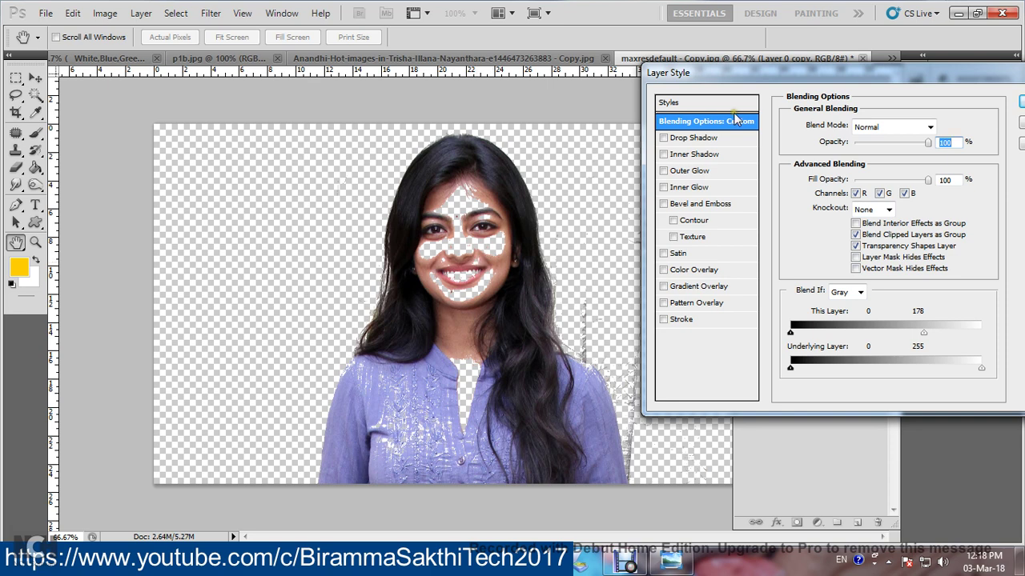
left_click_drag(801, 76, 704, 77)
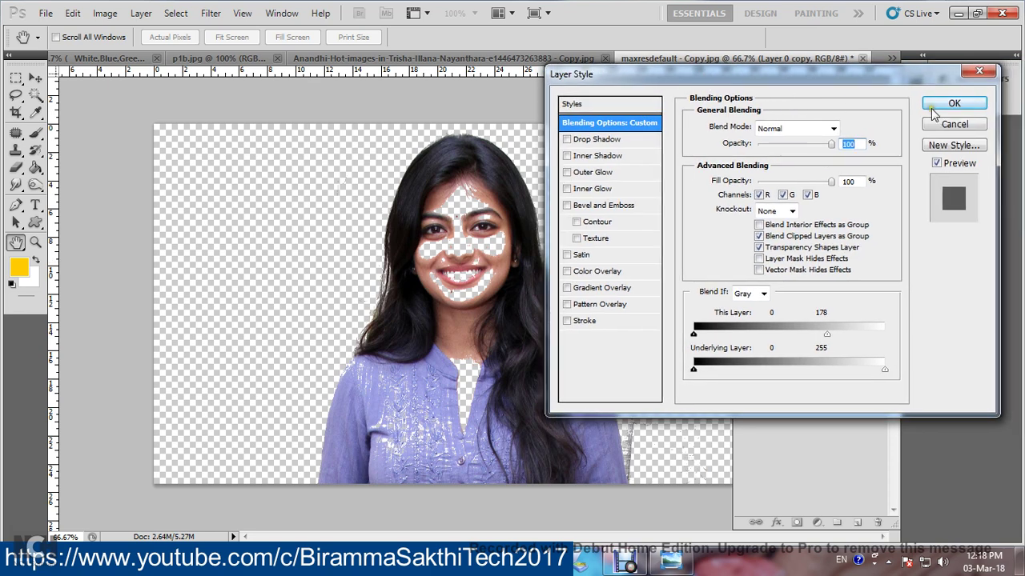
left_click(953, 104)
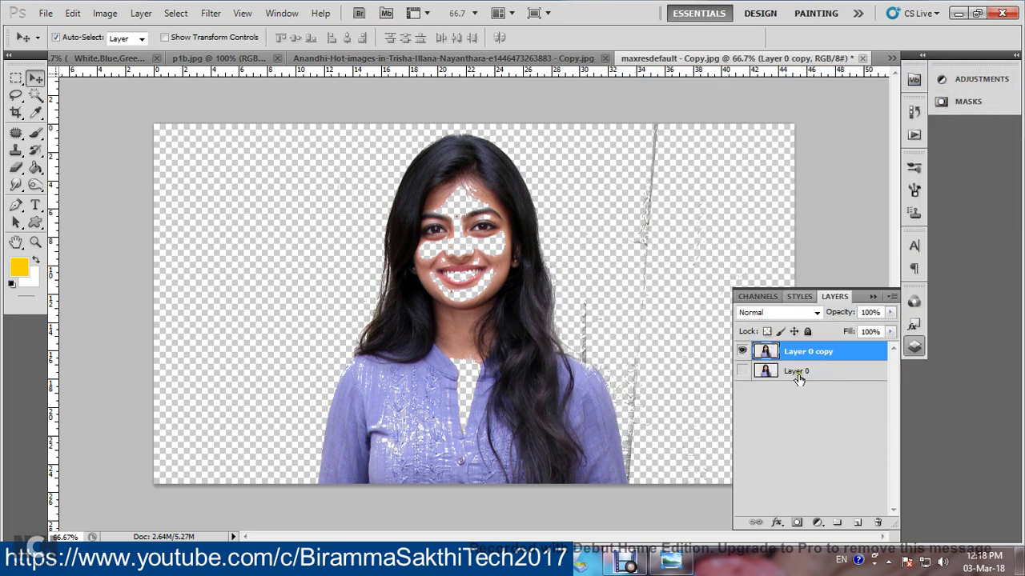
Lasso the face, neck and shirt on Layer 0 in Add mode and copy them to Layer 1.
left_click(801, 377)
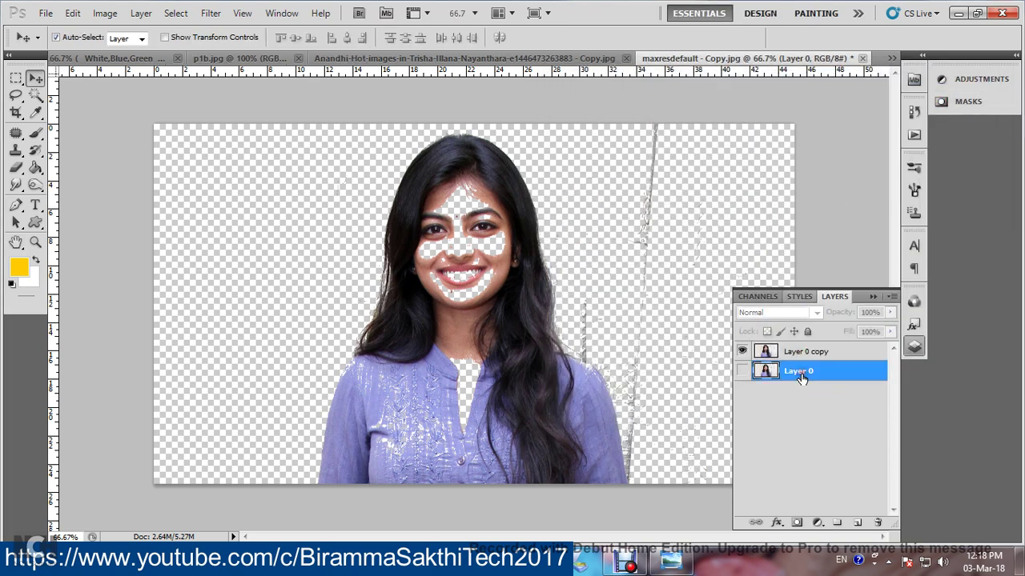
left_click(14, 96)
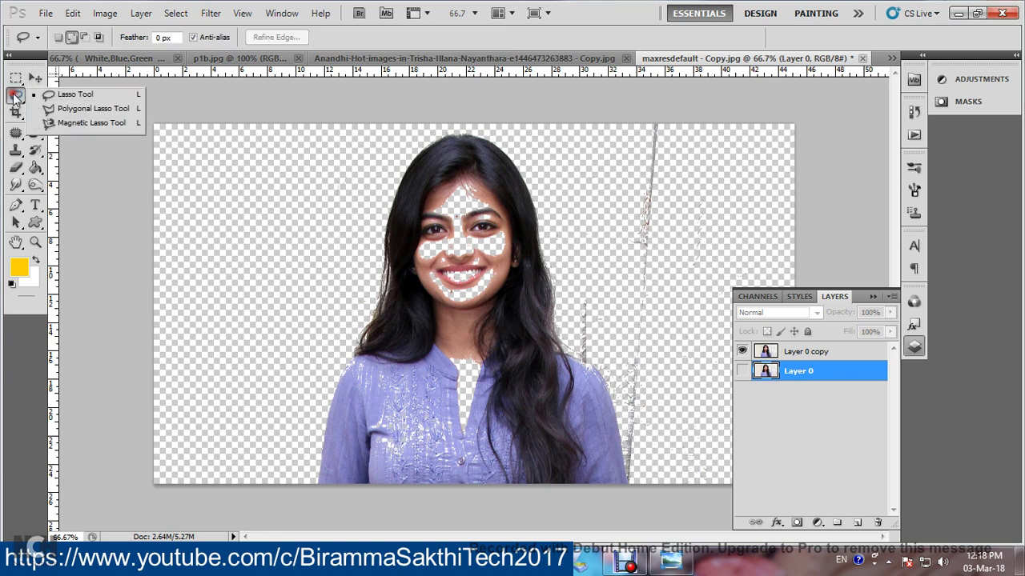
left_click(55, 97)
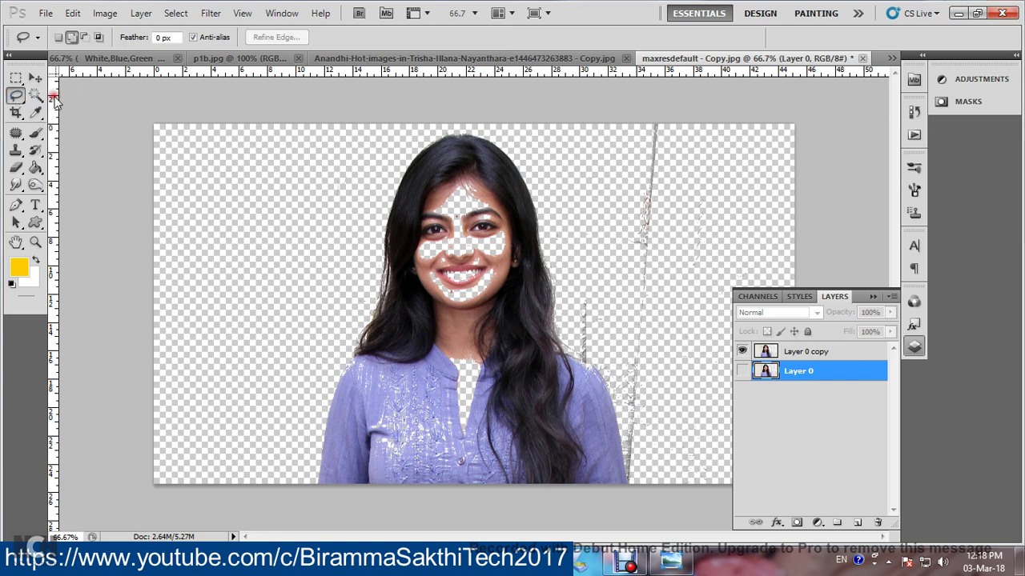
left_click(72, 38)
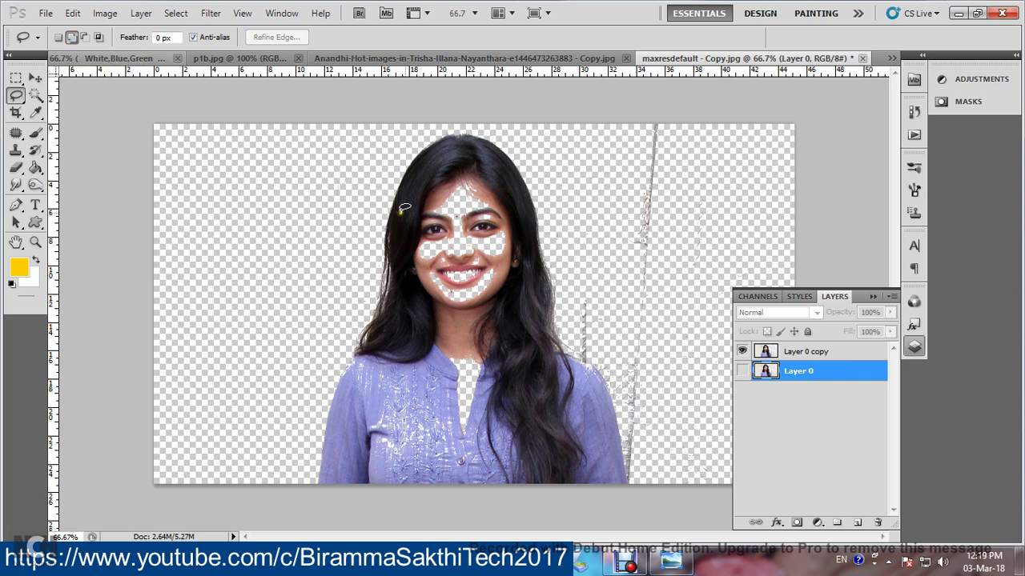
mouse_move(474, 180)
left_mouse_down()
mouse_move(494, 307)
mouse_move(458, 178)
left_mouse_up()
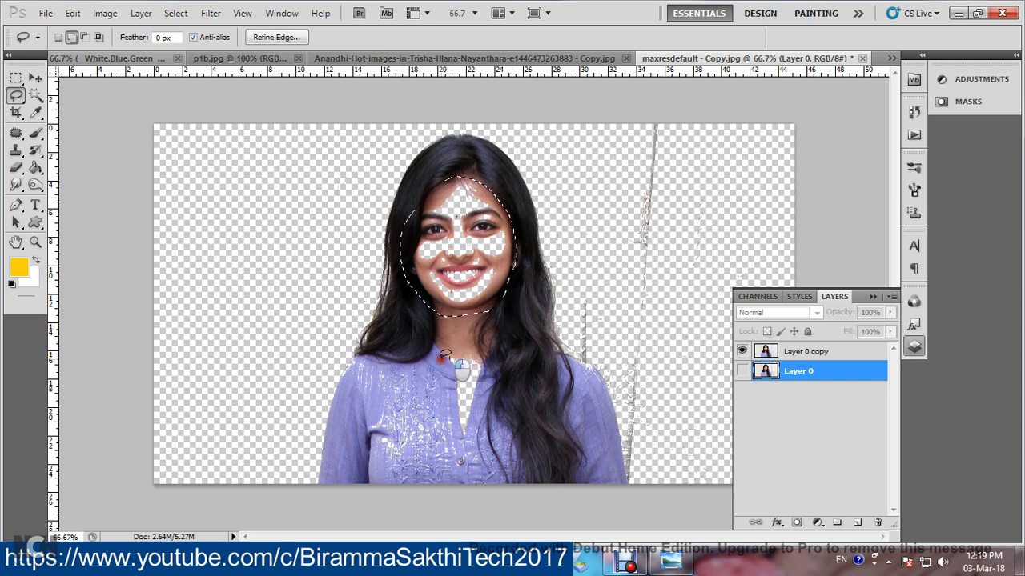
mouse_move(445, 354)
left_mouse_down()
mouse_move(485, 419)
mouse_move(451, 476)
mouse_move(370, 482)
mouse_move(370, 442)
mouse_move(343, 378)
mouse_move(352, 359)
mouse_move(384, 342)
left_mouse_up()
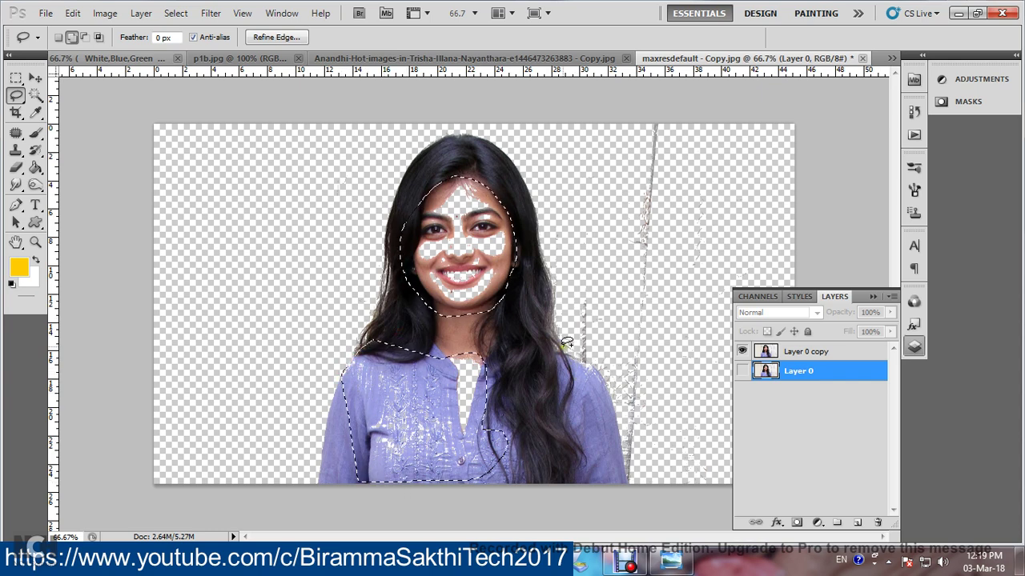
mouse_move(569, 346)
left_mouse_down()
mouse_move(597, 362)
mouse_move(610, 408)
mouse_move(549, 384)
mouse_move(546, 364)
left_mouse_up()
key("ctrl+j")
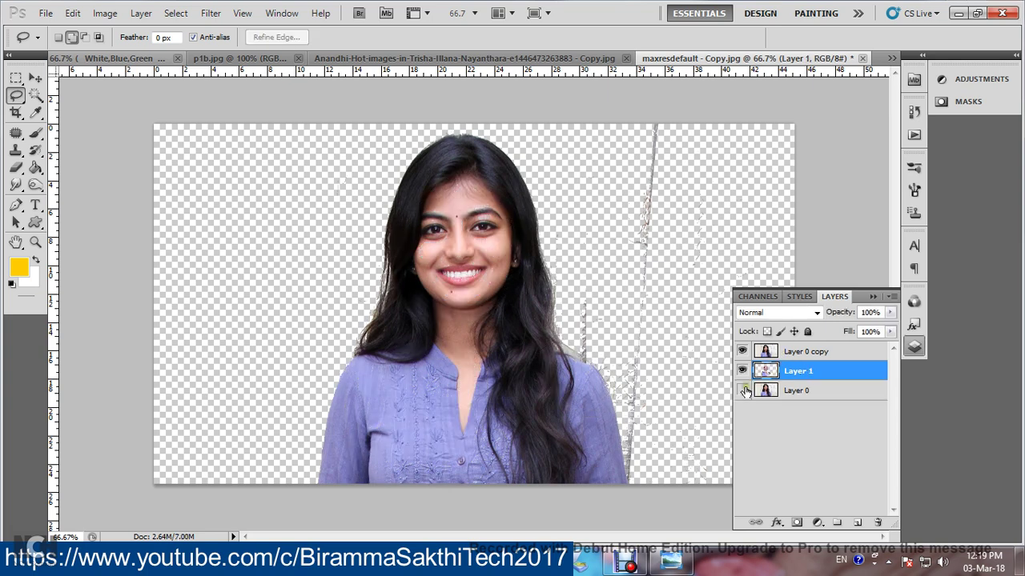
Merge Layer 0 copy down into Layer 1.
left_click(806, 356)
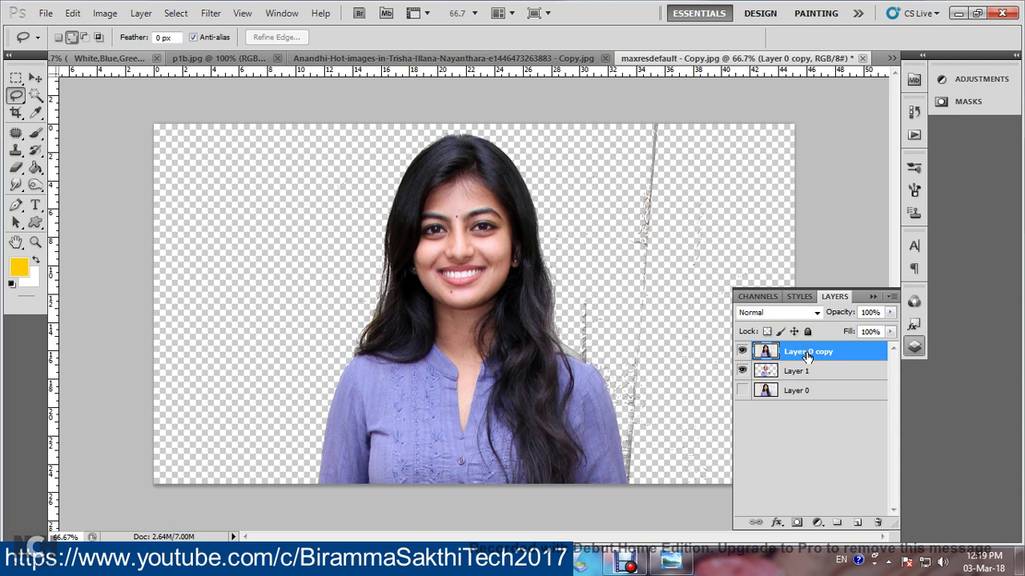
right_click(808, 356)
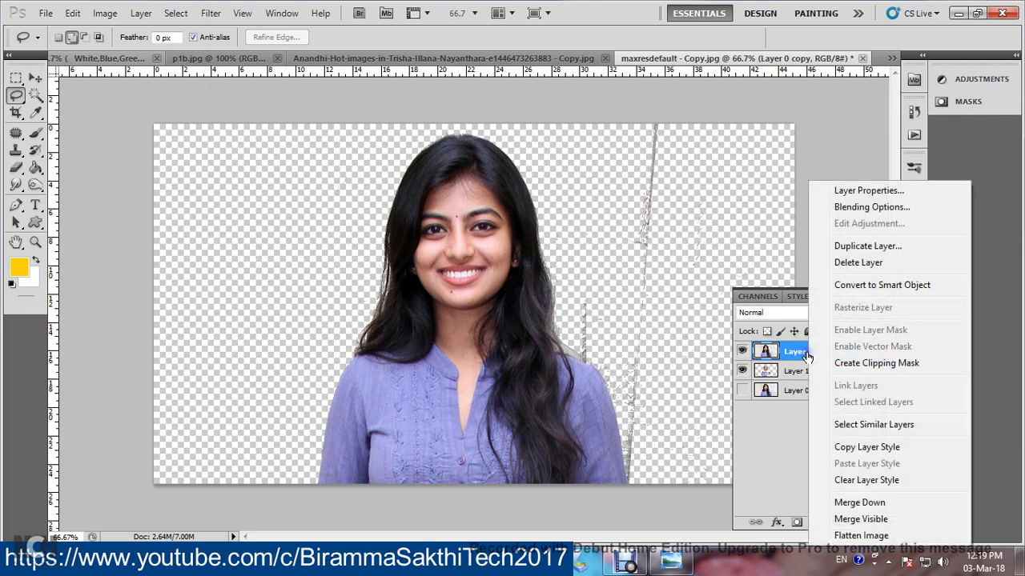
left_click(862, 503)
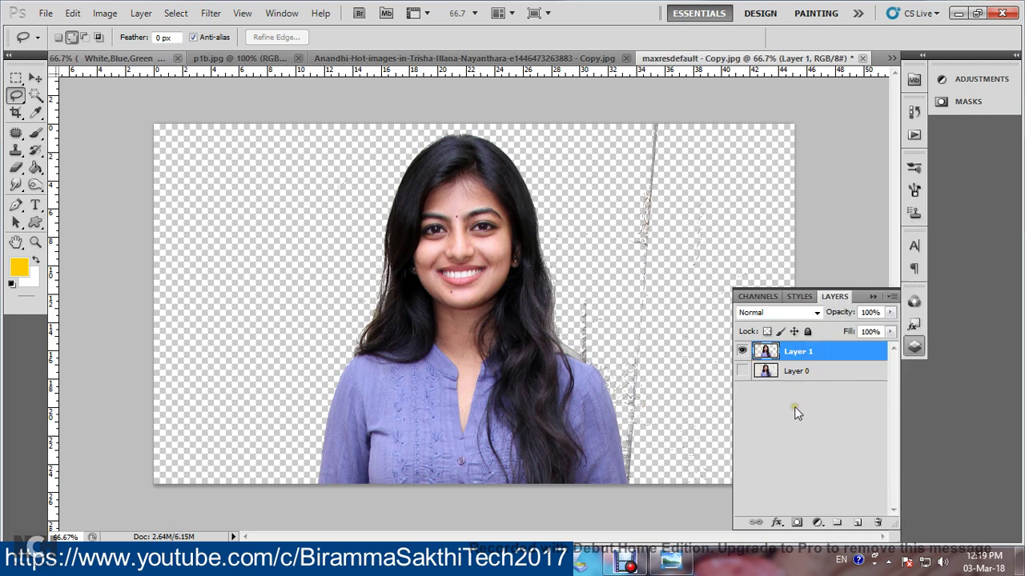
Erase the leftover curtain streaks with a 34 px eraser and add an empty layer above Layer 0.
left_click(16, 167)
mouse_move(646, 161)
left_mouse_down()
mouse_move(643, 255)
mouse_move(663, 128)
mouse_move(697, 245)
mouse_move(658, 344)
mouse_move(613, 312)
mouse_move(594, 336)
mouse_move(652, 393)
mouse_move(653, 428)
left_mouse_up()
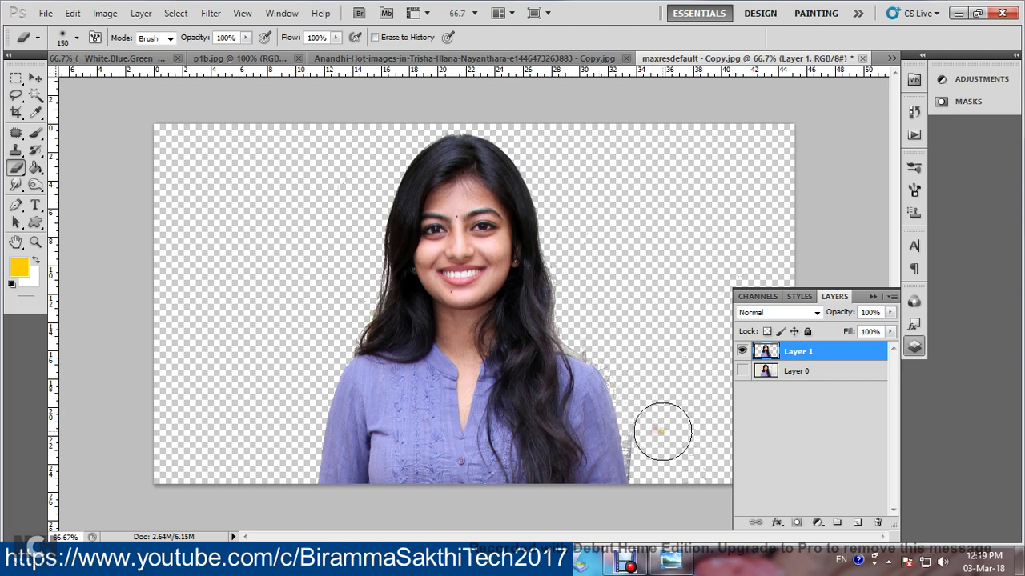
right_click(663, 361)
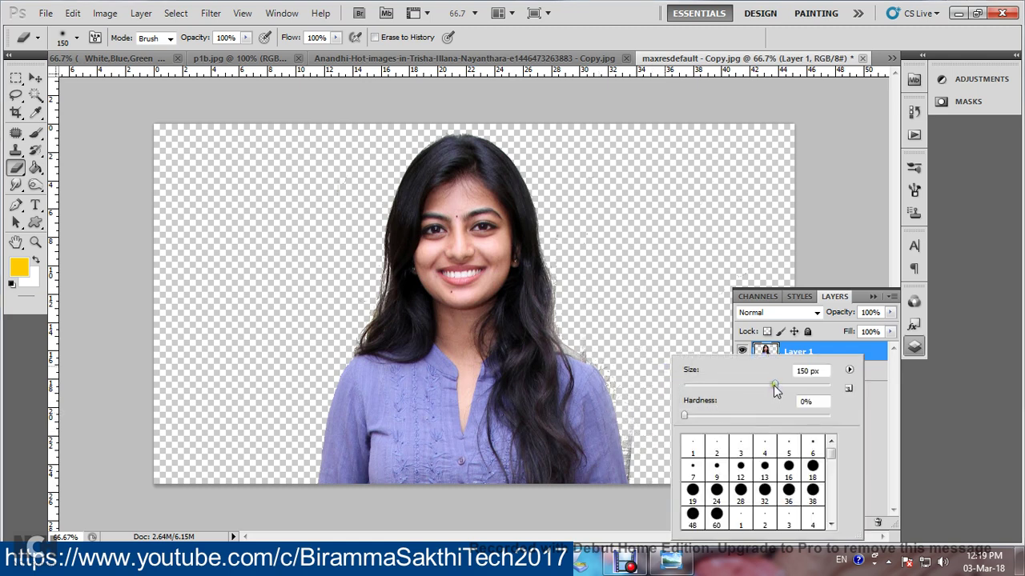
left_click_drag(775, 385, 709, 387)
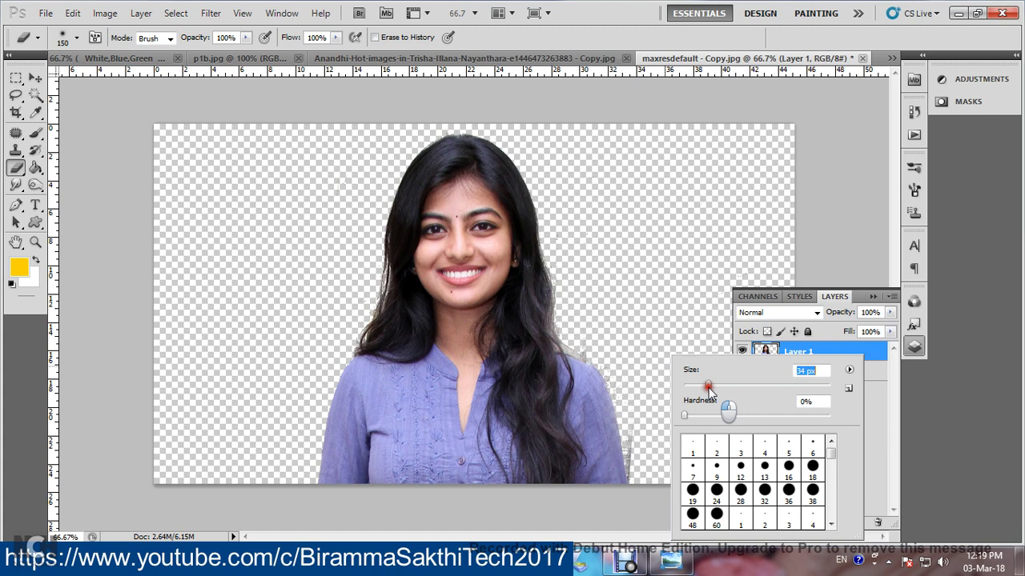
left_click(648, 281)
left_click(633, 462)
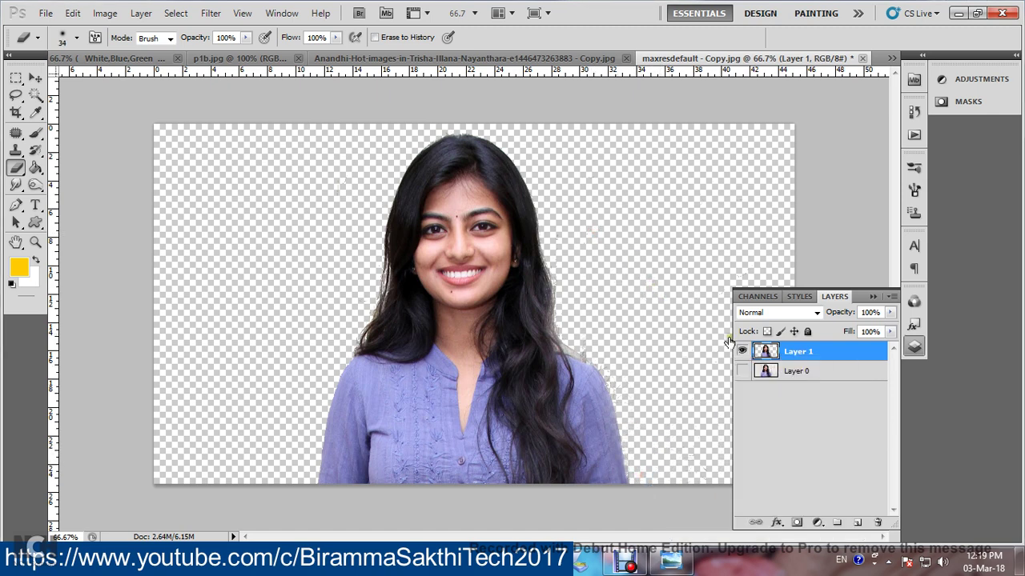
left_click(816, 375)
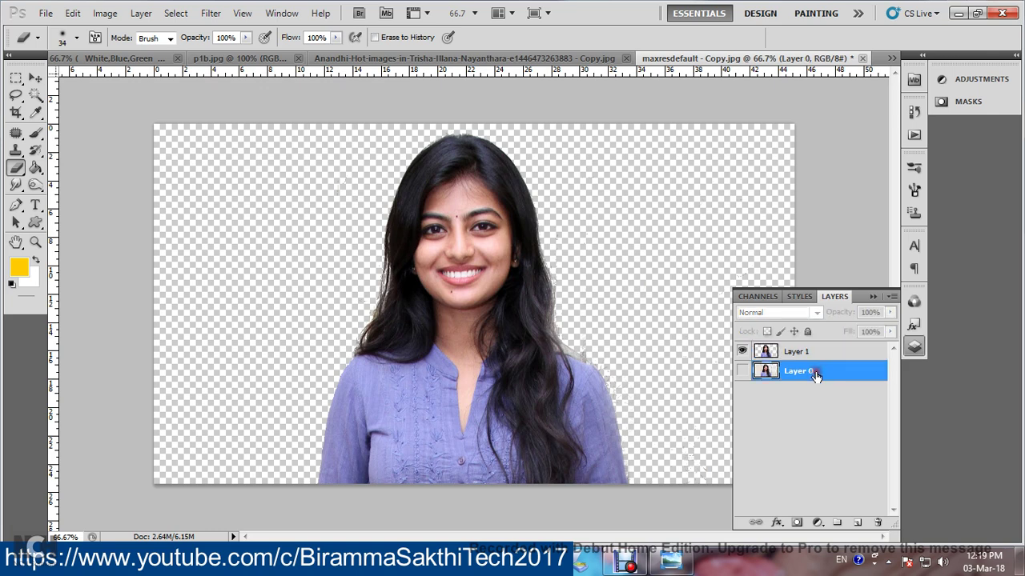
left_click(856, 524)
Fill the empty Layer 2 with solid yellow, then select Layer 1 with the Magic Wand active.
left_click(35, 167)
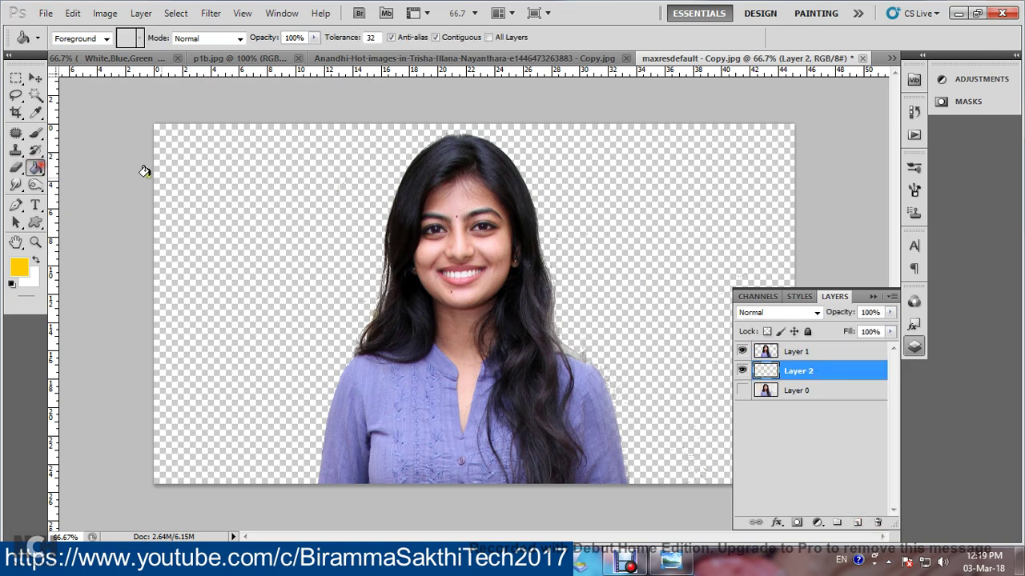
left_click(262, 183)
left_click(35, 78)
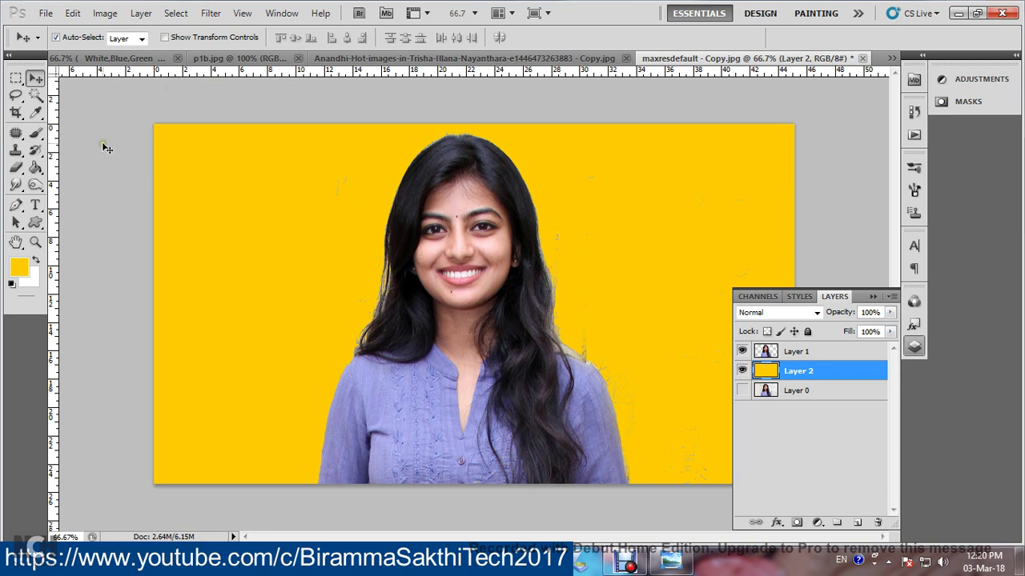
left_click(35, 94)
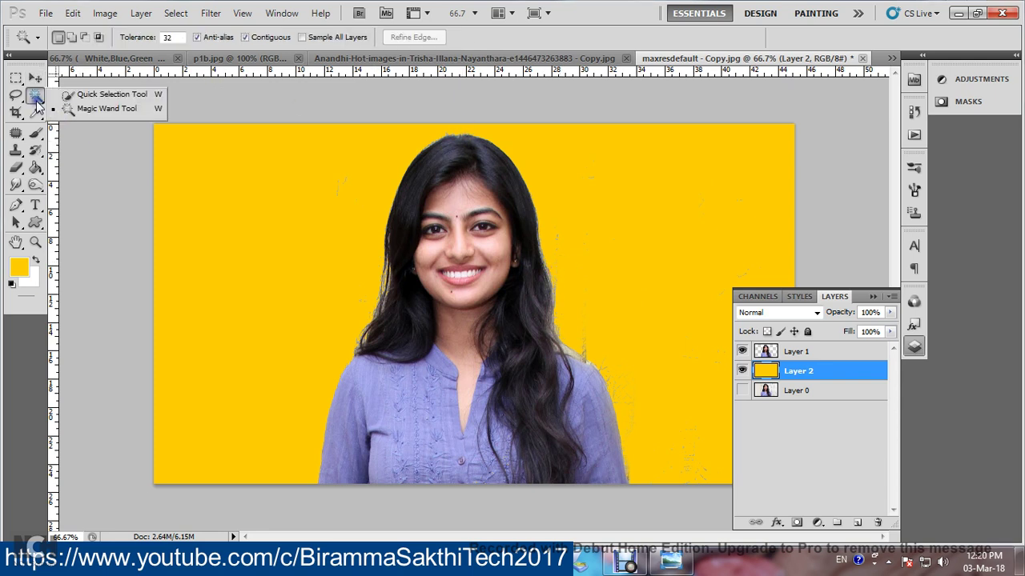
left_click(83, 109)
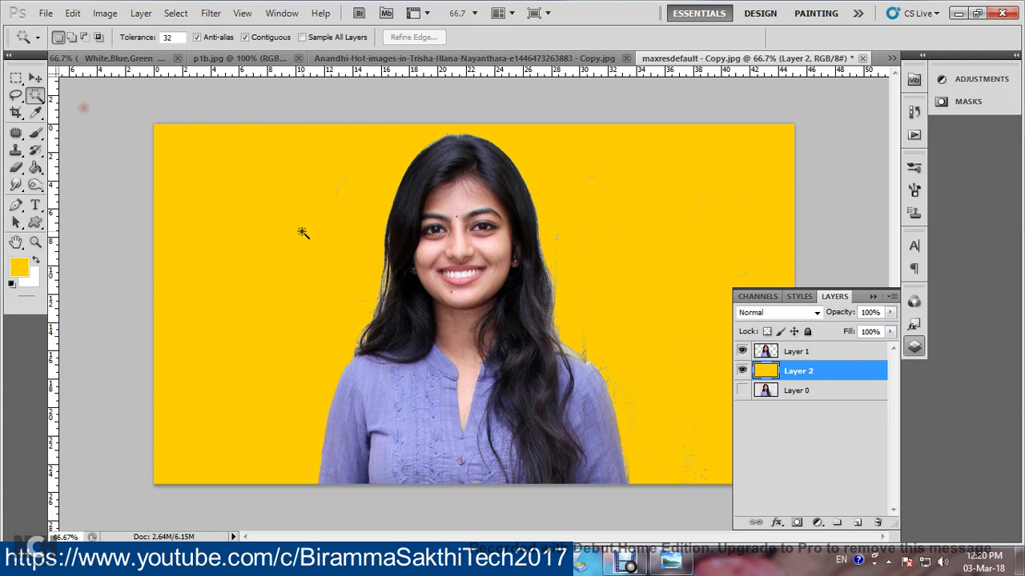
left_click(825, 352)
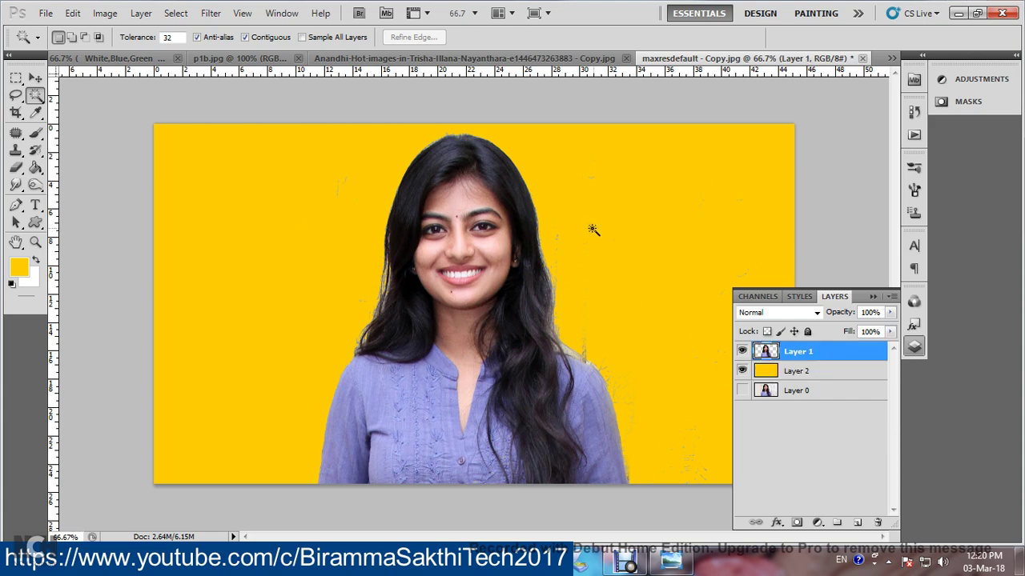
Select the woman by inverting a Magic Wand background selection; set Refine Edge smart radius and 1 px feather.
left_click(613, 230)
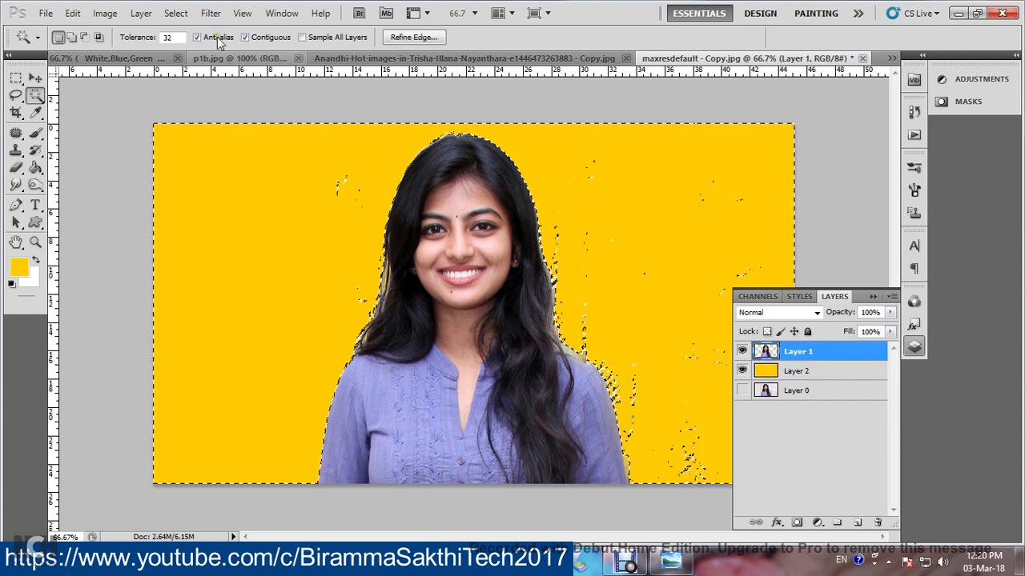
left_click(185, 20)
left_click(194, 71)
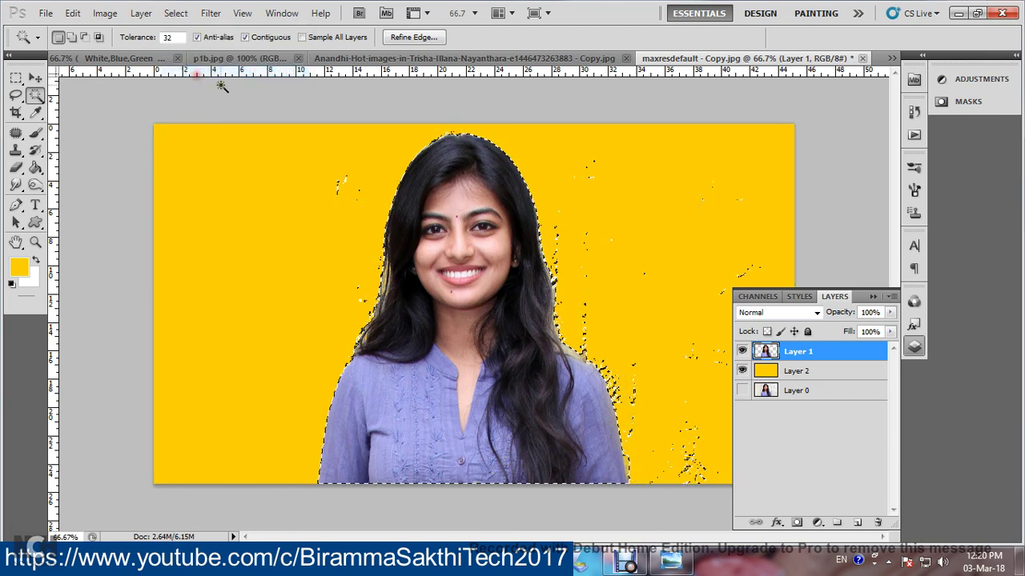
left_click(414, 37)
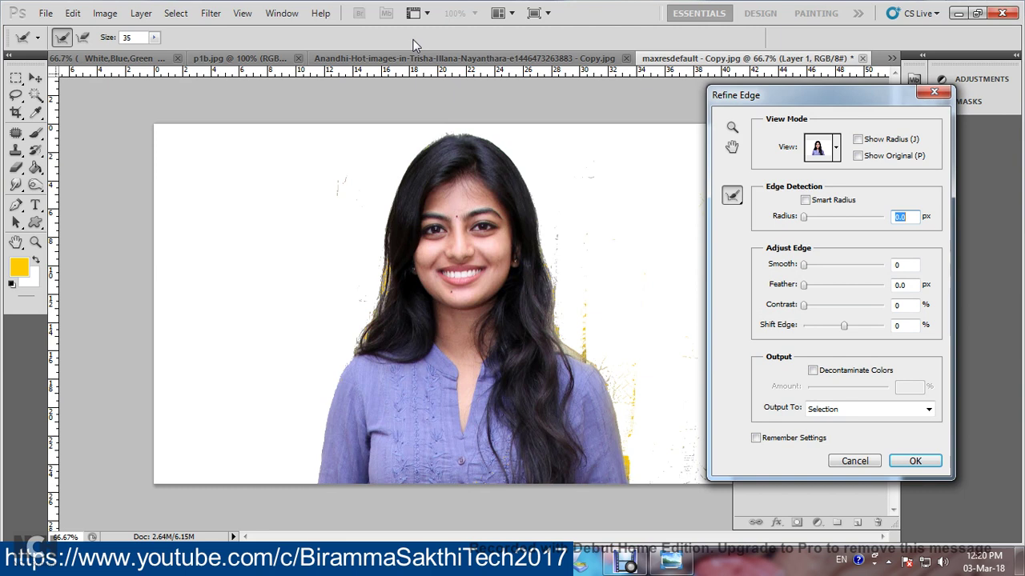
left_click(804, 200)
left_click_drag(804, 220, 810, 222)
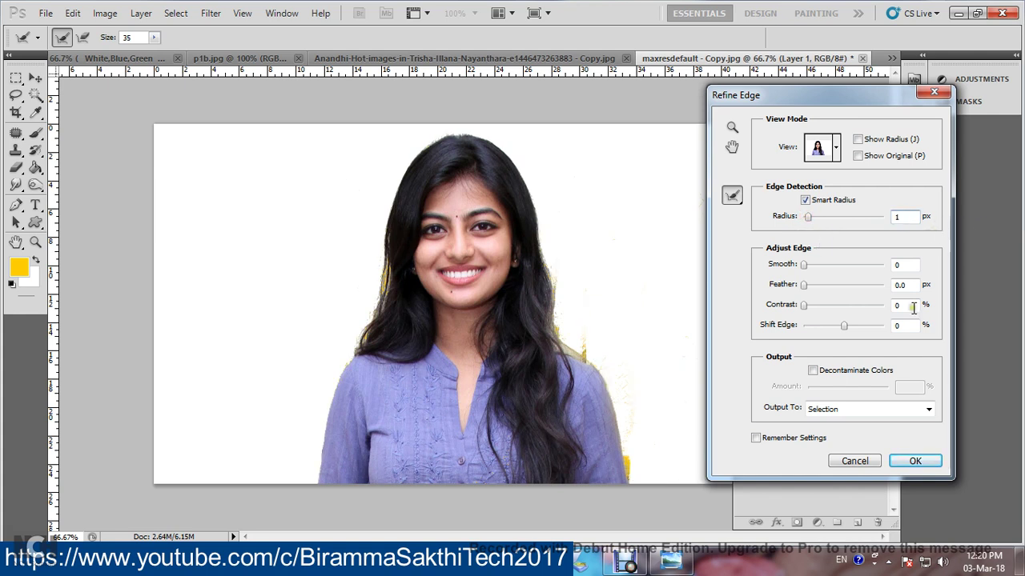
left_click(900, 285)
type("1")
Paint Refine Radius over the hair, head top and right shoulder edges, then apply the refinement.
left_click(731, 195)
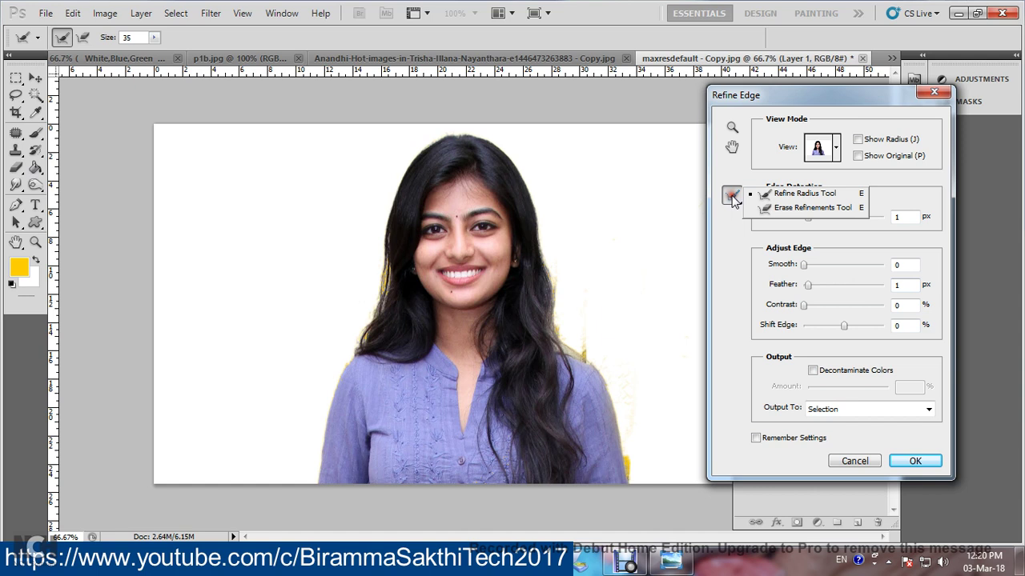
left_click(771, 194)
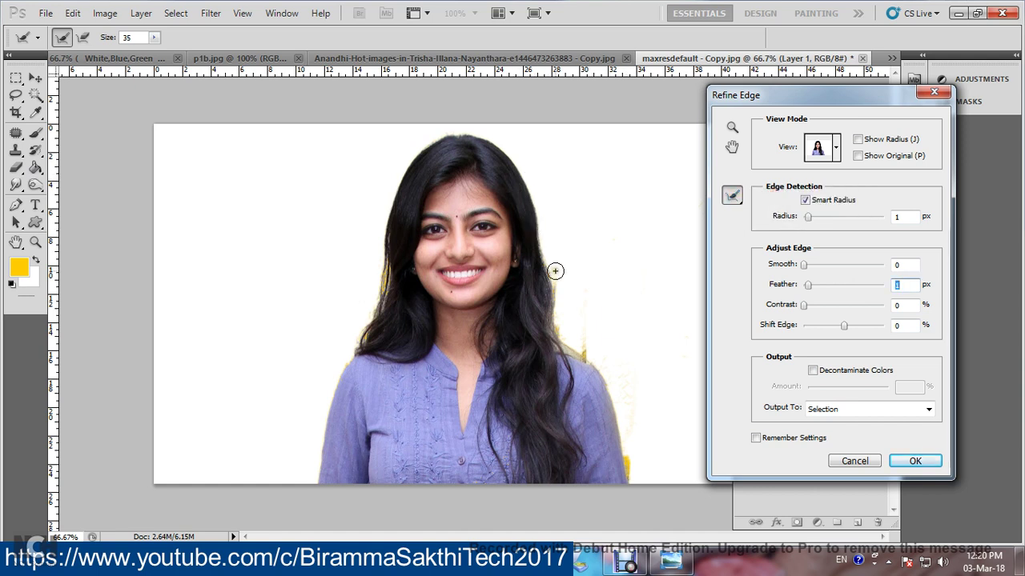
mouse_move(544, 227)
left_mouse_down()
mouse_move(555, 302)
mouse_move(581, 350)
mouse_move(604, 339)
left_mouse_up()
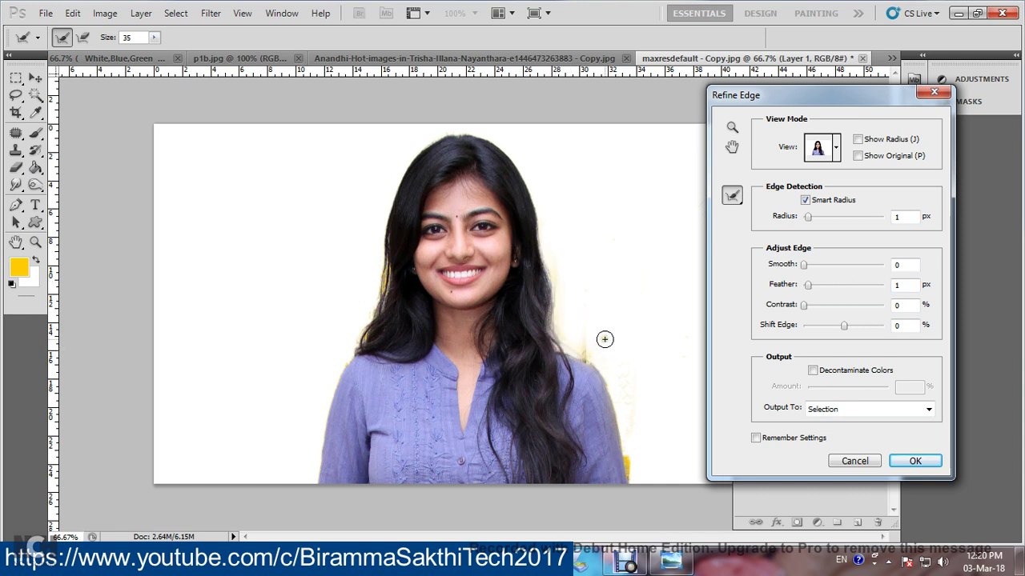
left_click_drag(382, 234, 370, 373)
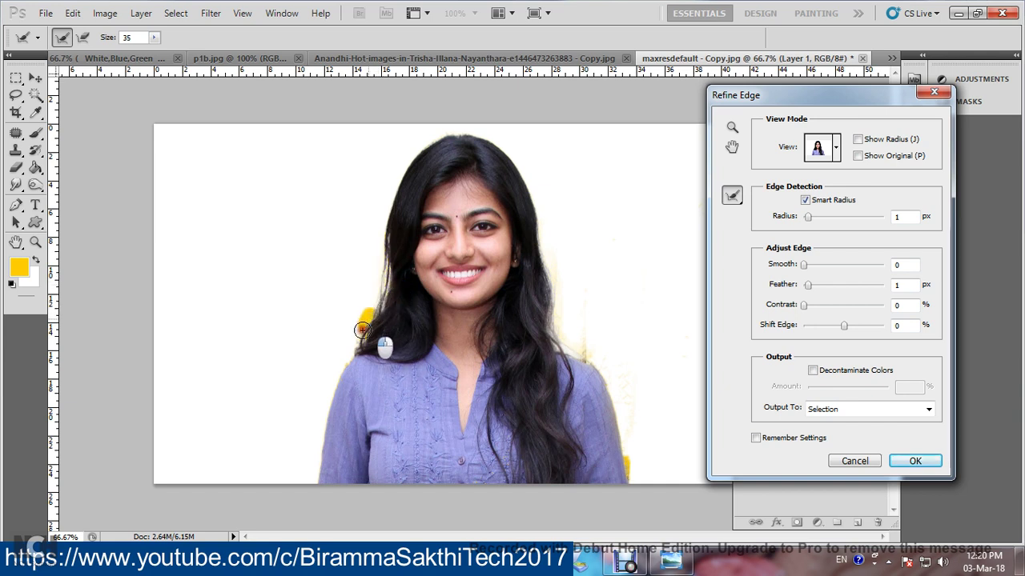
left_click(587, 354)
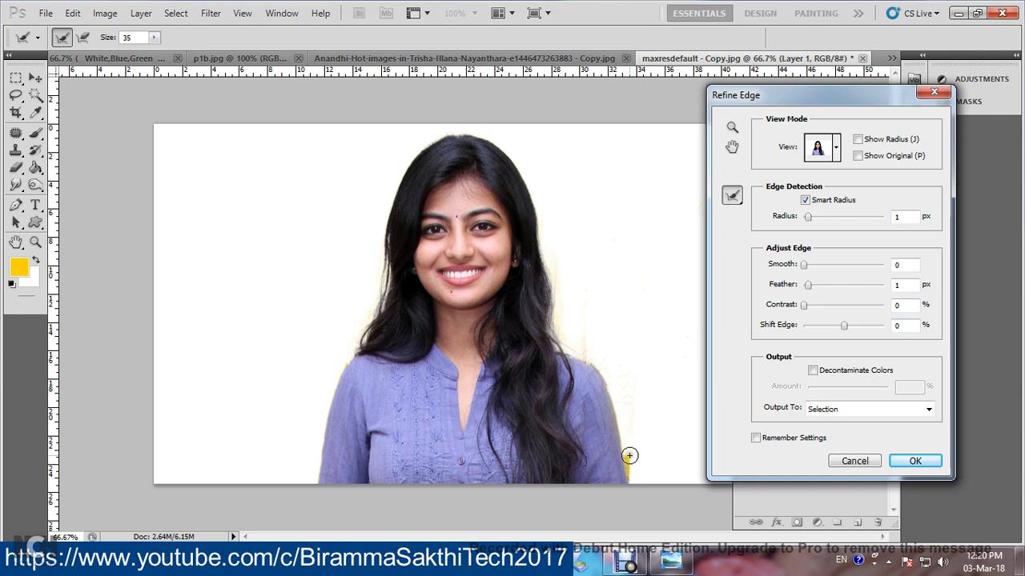
left_click_drag(629, 456, 645, 478)
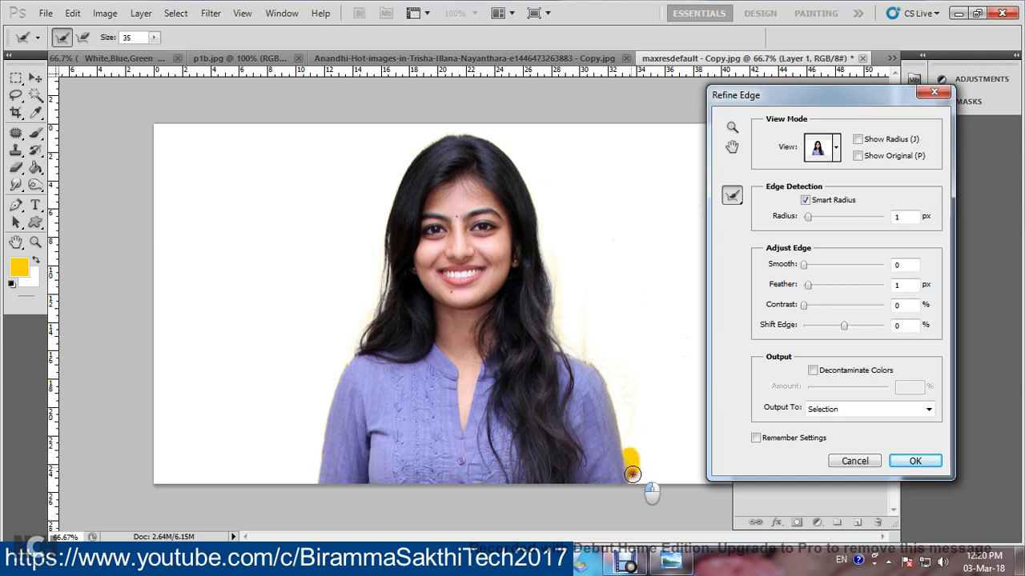
left_click(561, 277)
left_click(462, 140)
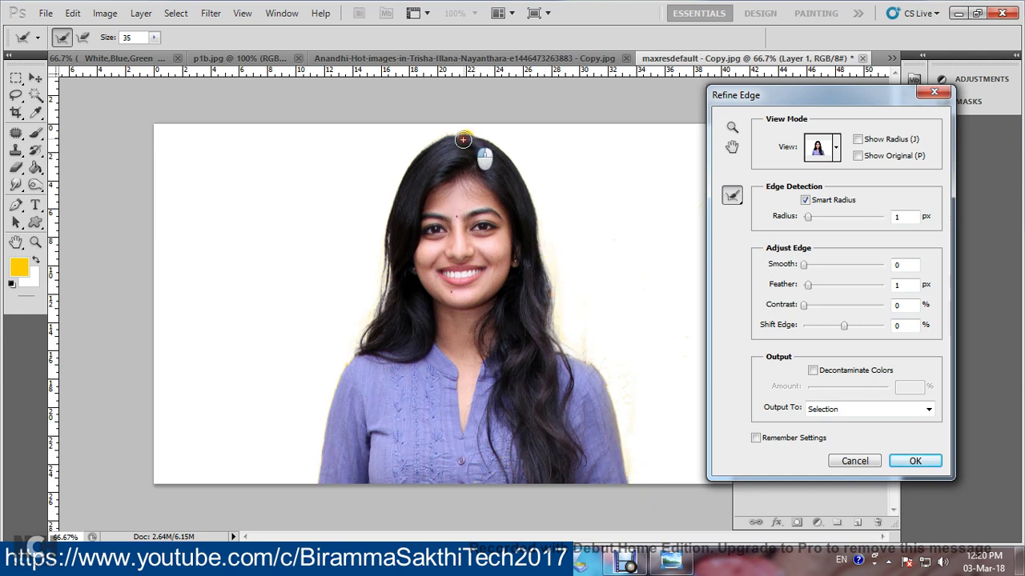
left_click_drag(463, 140, 453, 169)
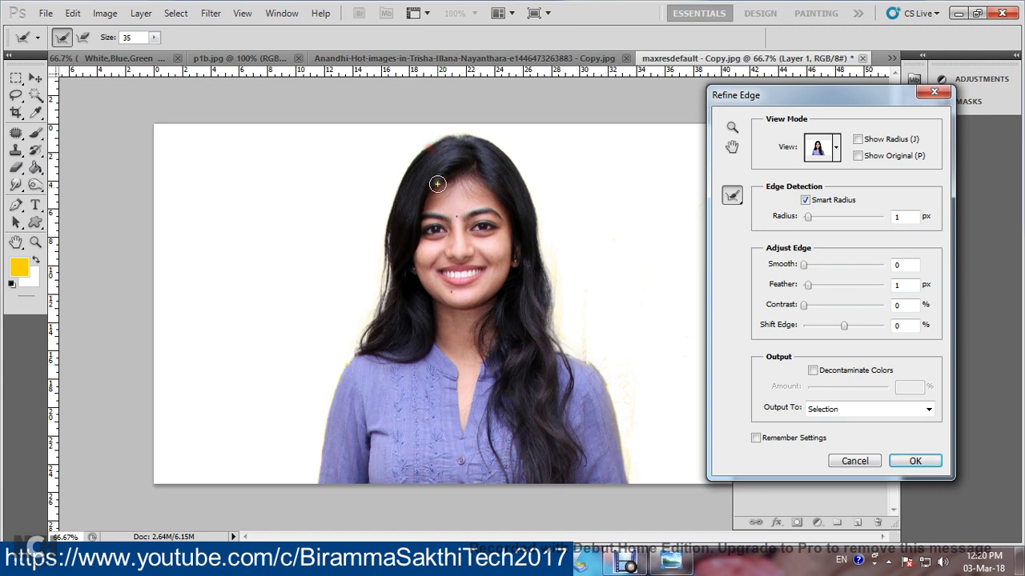
left_click(918, 461)
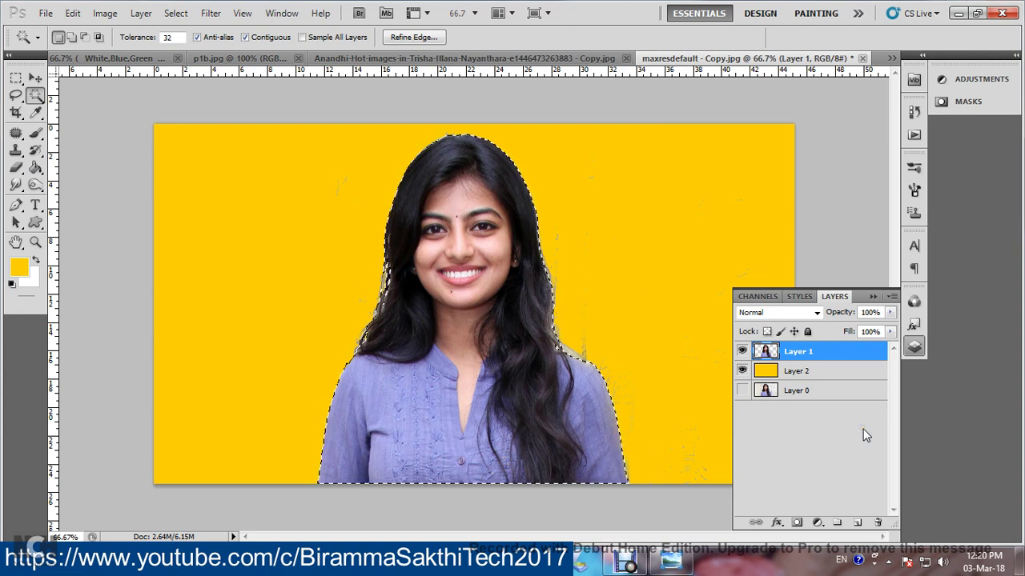
Copy the refined selection to a new Layer 3 and delete the old Layer 1.
key("ctrl+j")
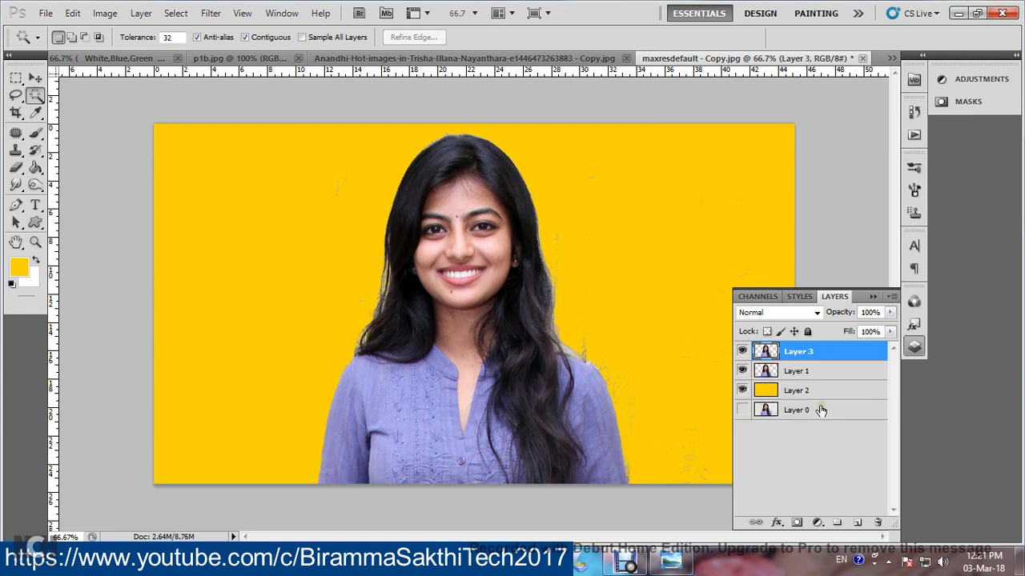
left_click(820, 374)
key("Delete")
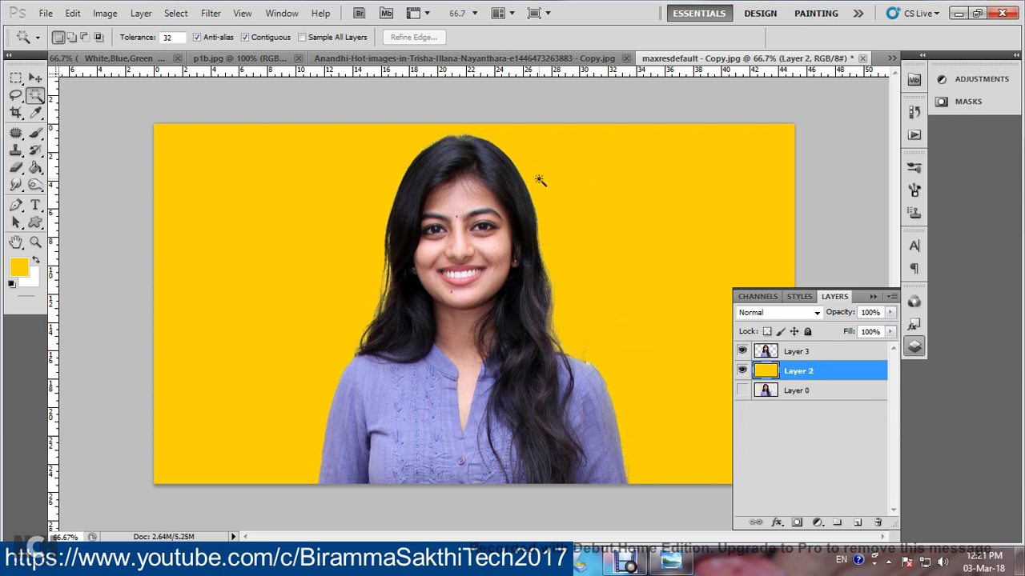
Switch to the red-top portrait and apply an Auto Levels correction.
left_click(585, 58)
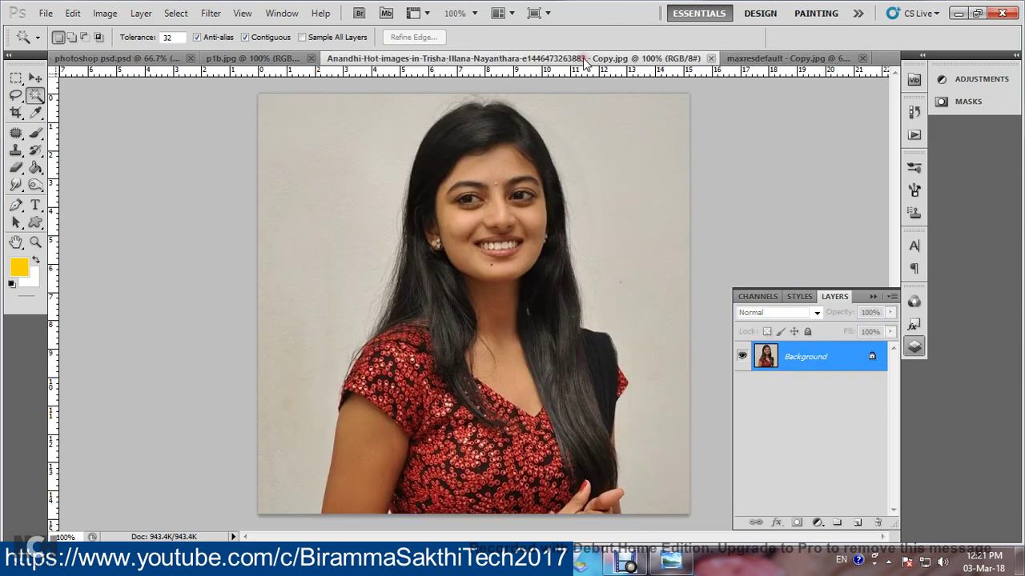
left_click(36, 78)
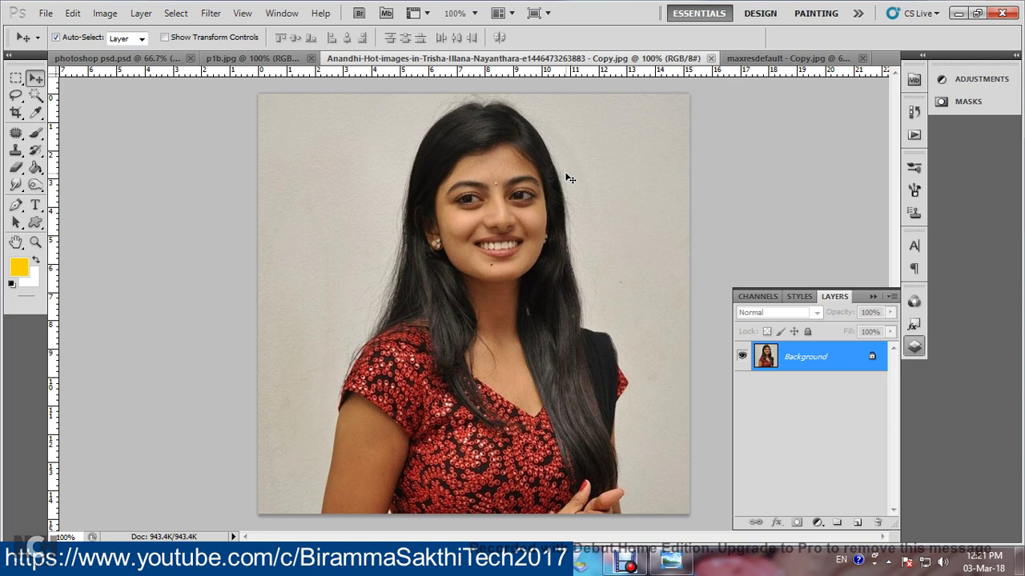
key("ctrl+l")
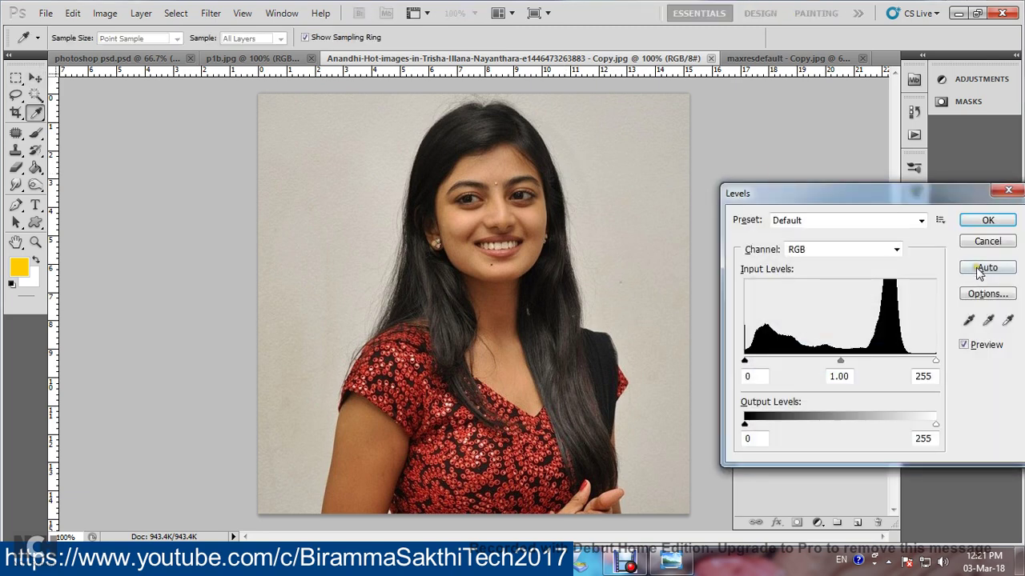
left_click(980, 271)
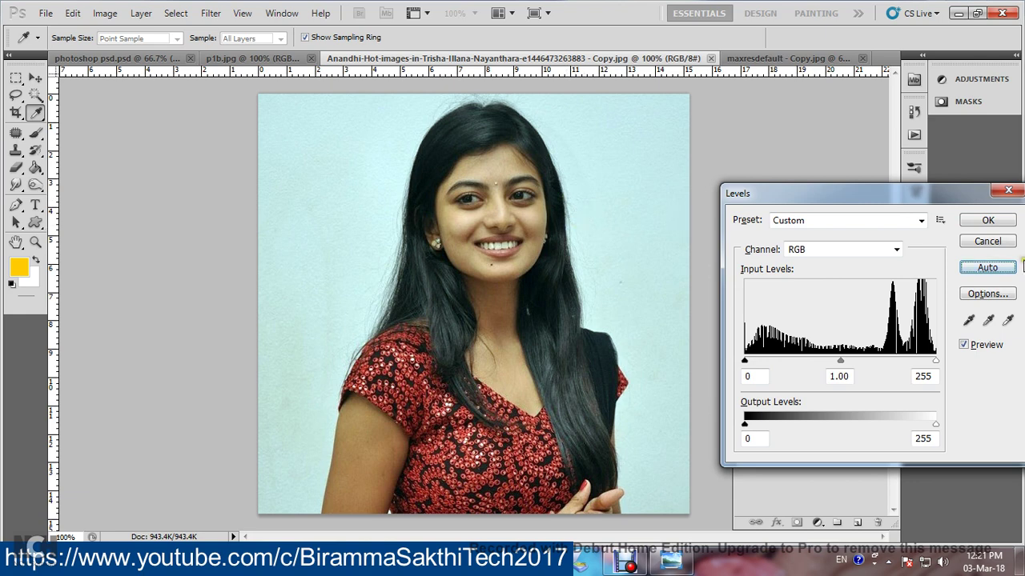
left_click(985, 221)
Convert the red-top portrait's Background to Layer 0, duplicate it as Layer 0 copy, and hide Layer 0.
double_click(857, 360)
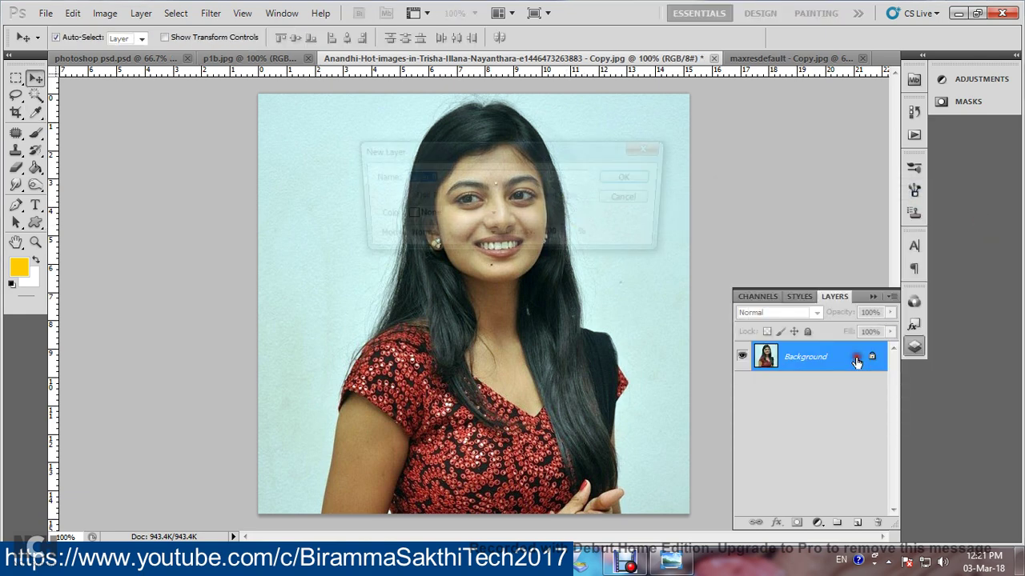
left_click(634, 178)
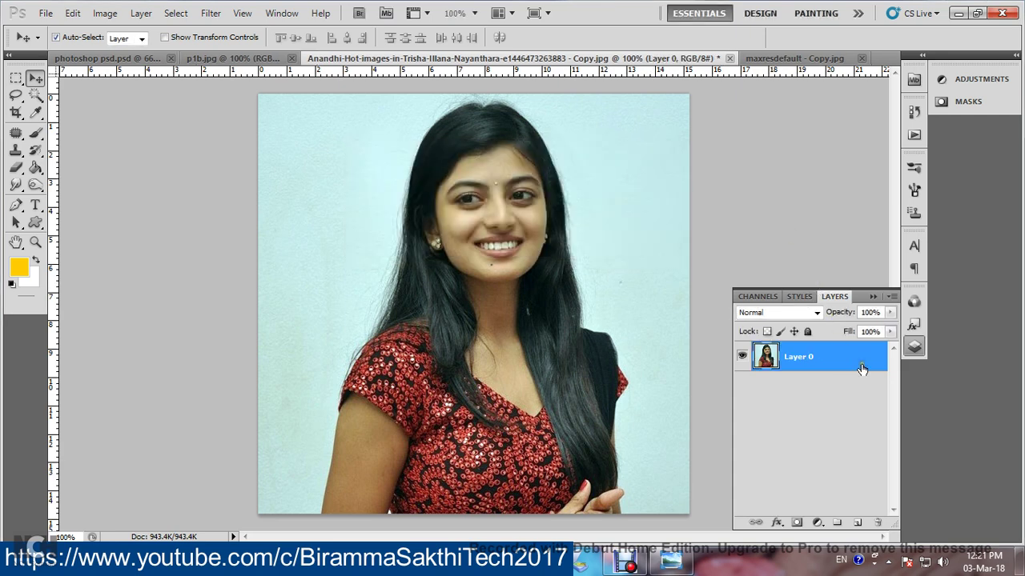
left_click_drag(849, 358, 858, 522)
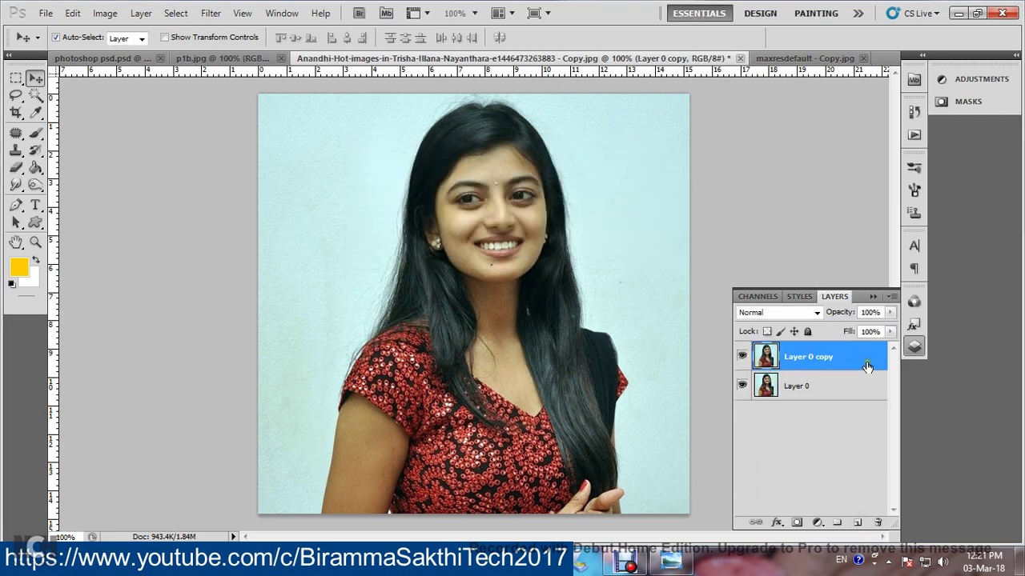
left_click(742, 387)
Base Layer 0 copy's Blend If on Green and set This Layer's white point to about 207.
double_click(879, 358)
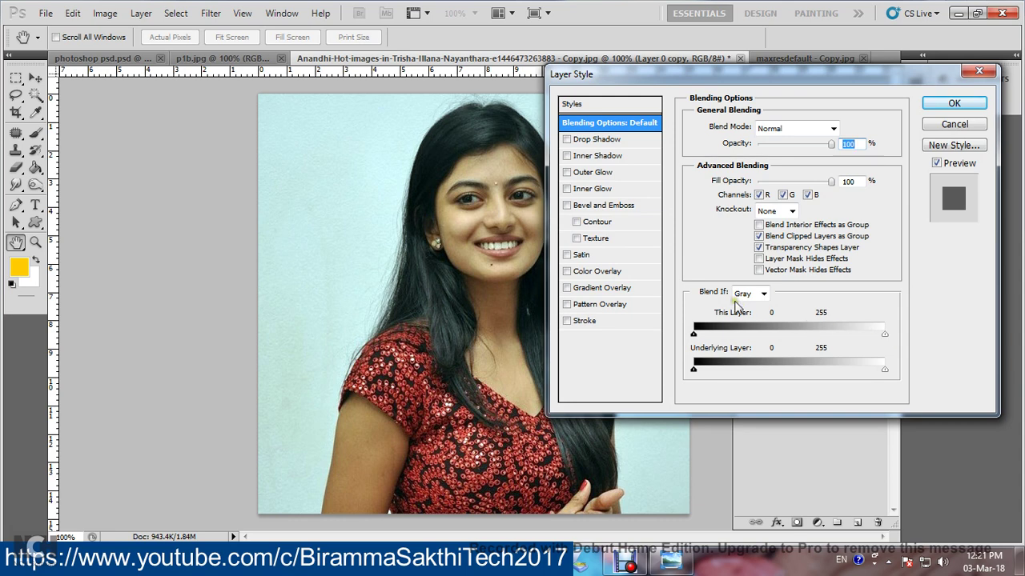
left_click(764, 297)
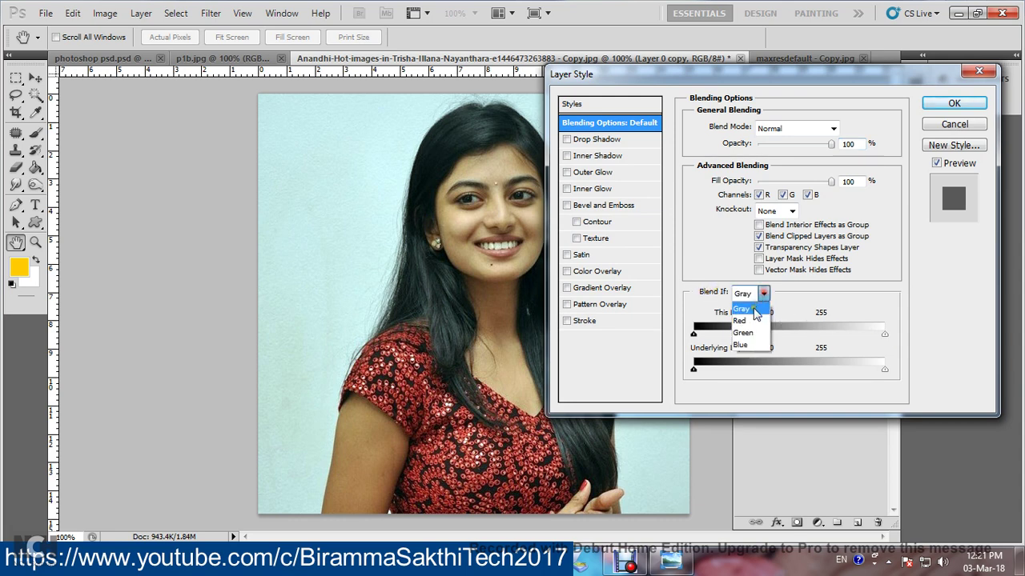
left_click(749, 329)
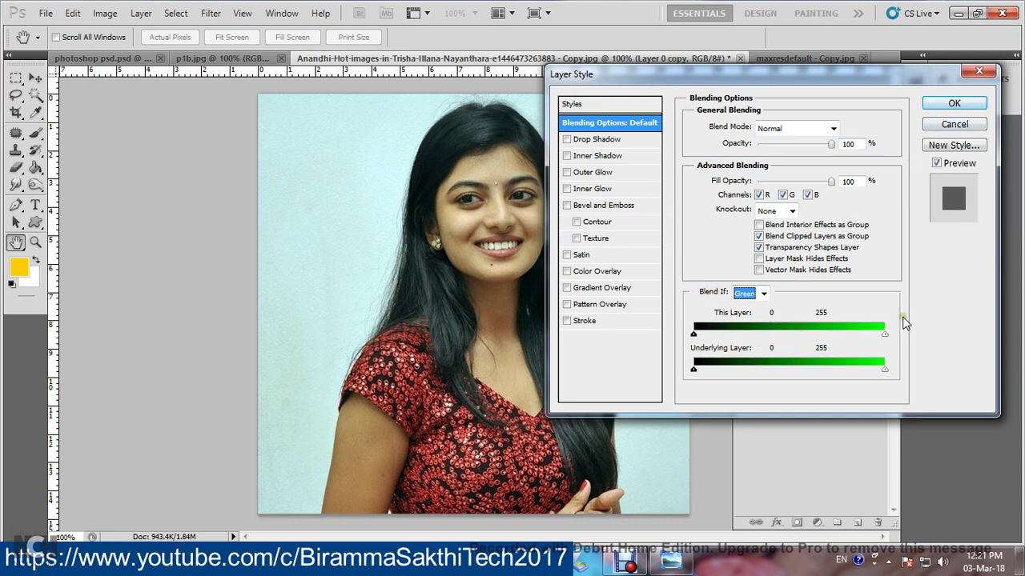
left_click_drag(796, 80, 811, 81)
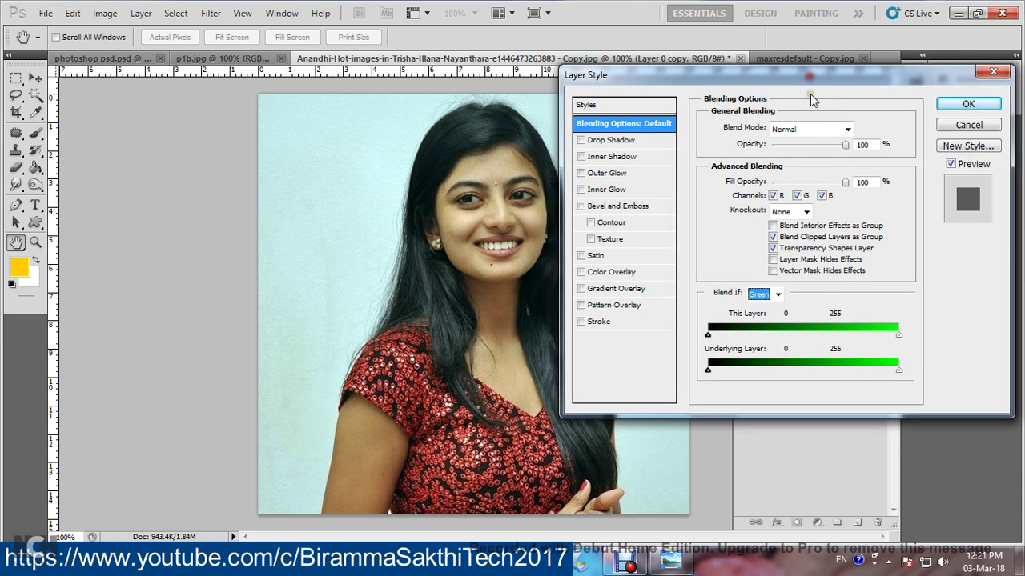
left_click_drag(899, 334, 859, 336)
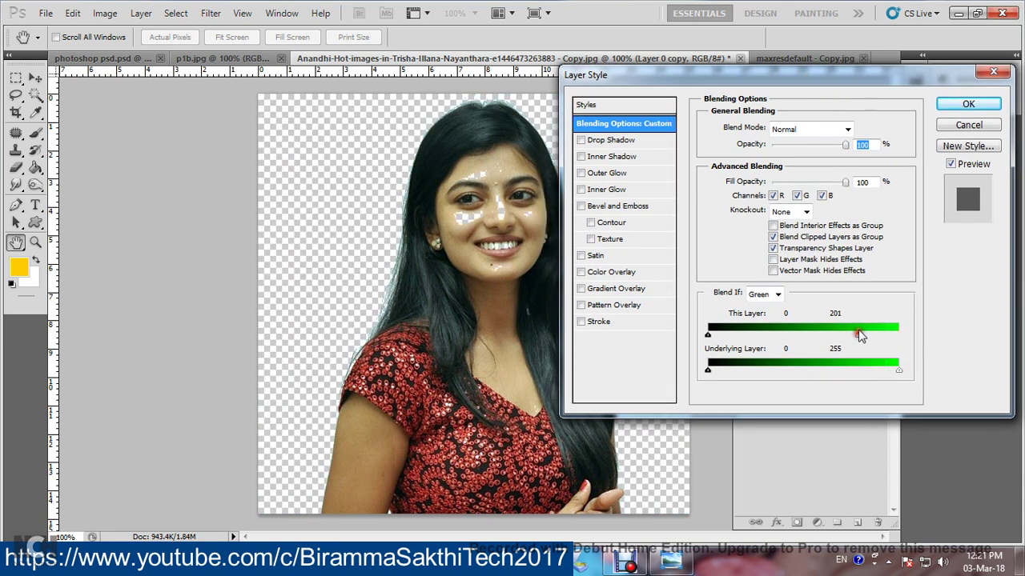
left_click_drag(786, 77, 878, 69)
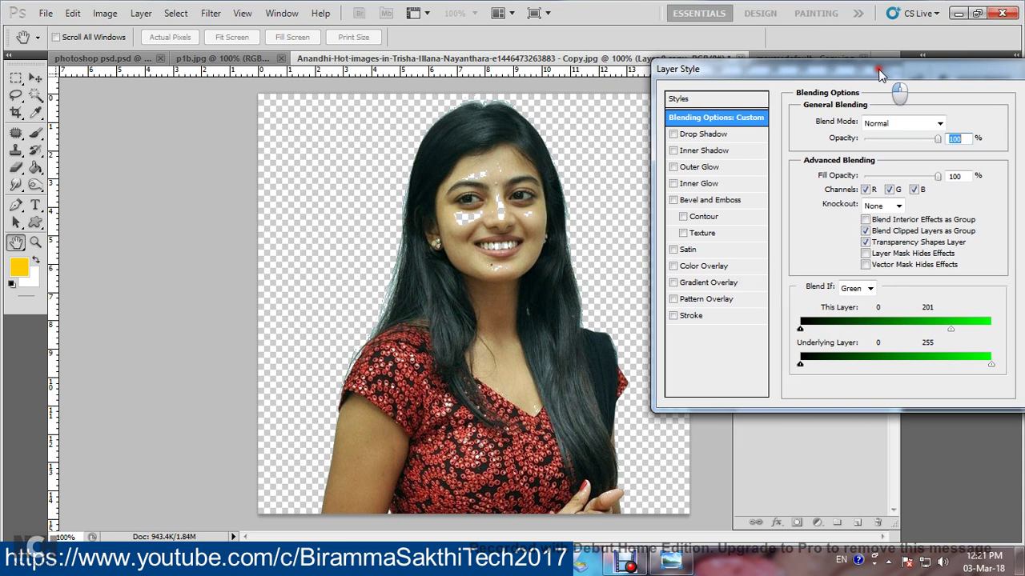
left_click_drag(879, 69, 877, 69)
left_click_drag(948, 329, 956, 333)
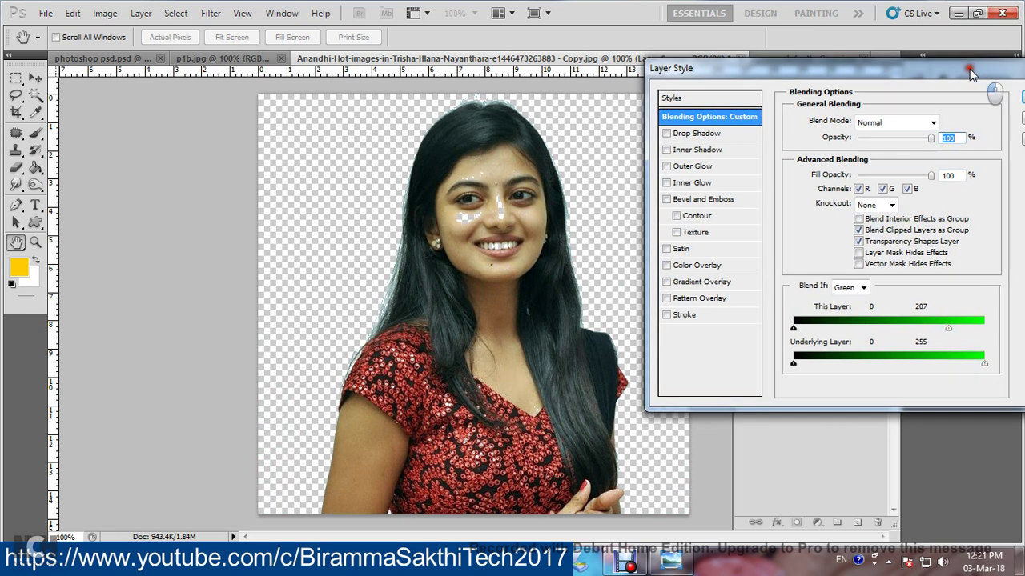
left_click(875, 112)
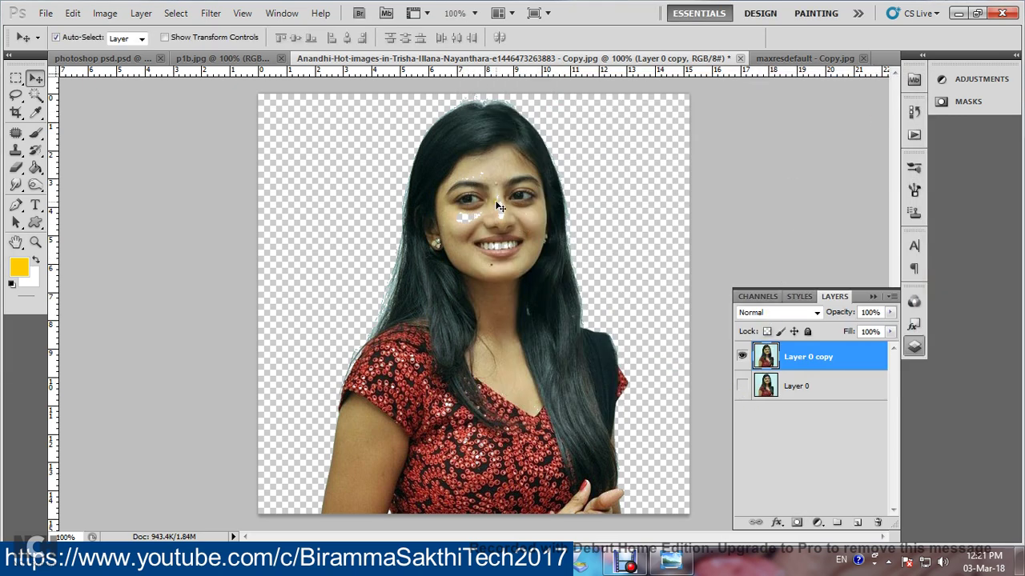
Lasso the face, shoulder and torso on Layer 0 and copy them to a new layer.
left_click(804, 387)
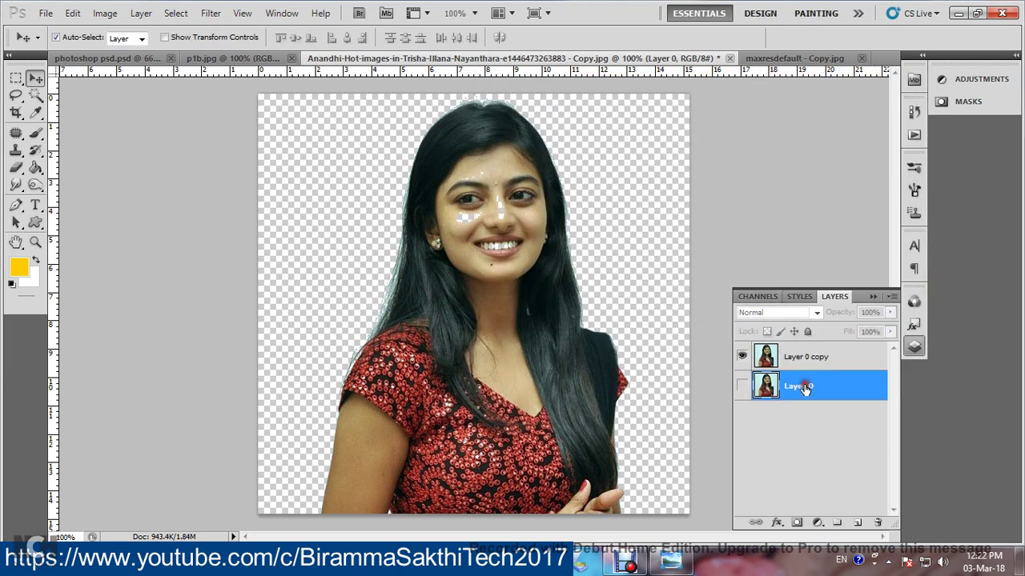
left_click(15, 94)
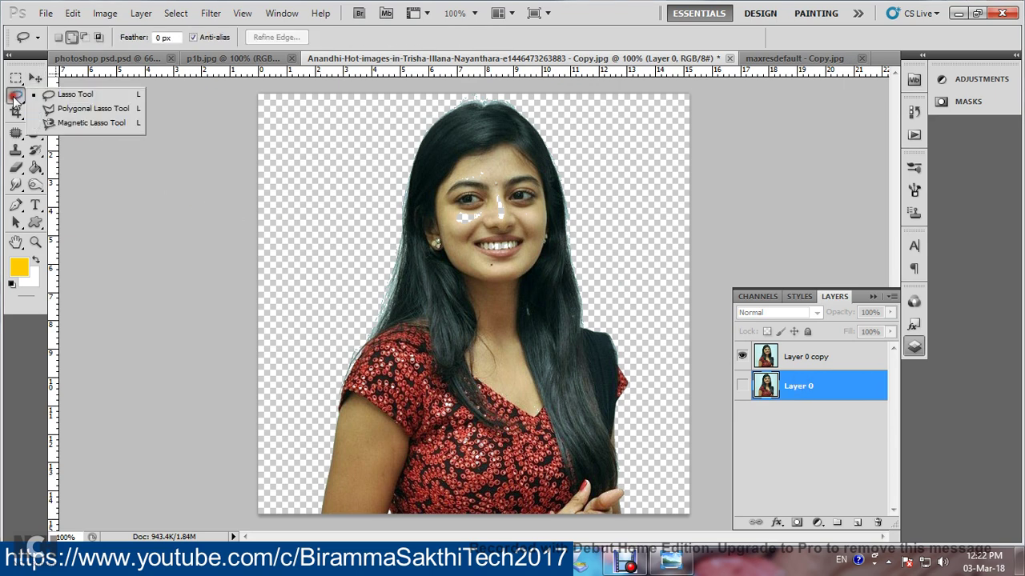
left_click(71, 37)
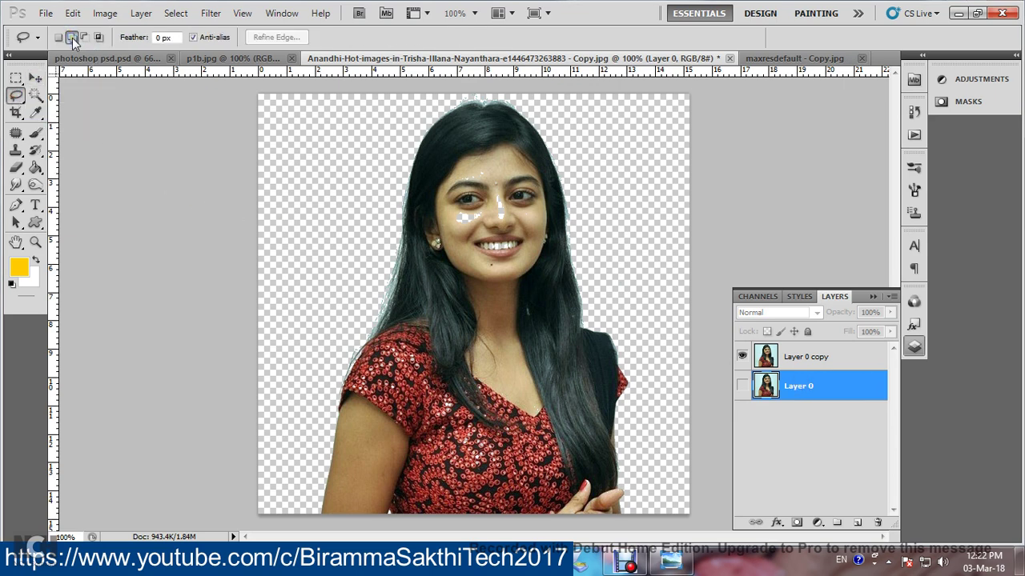
left_click_drag(486, 171, 461, 238)
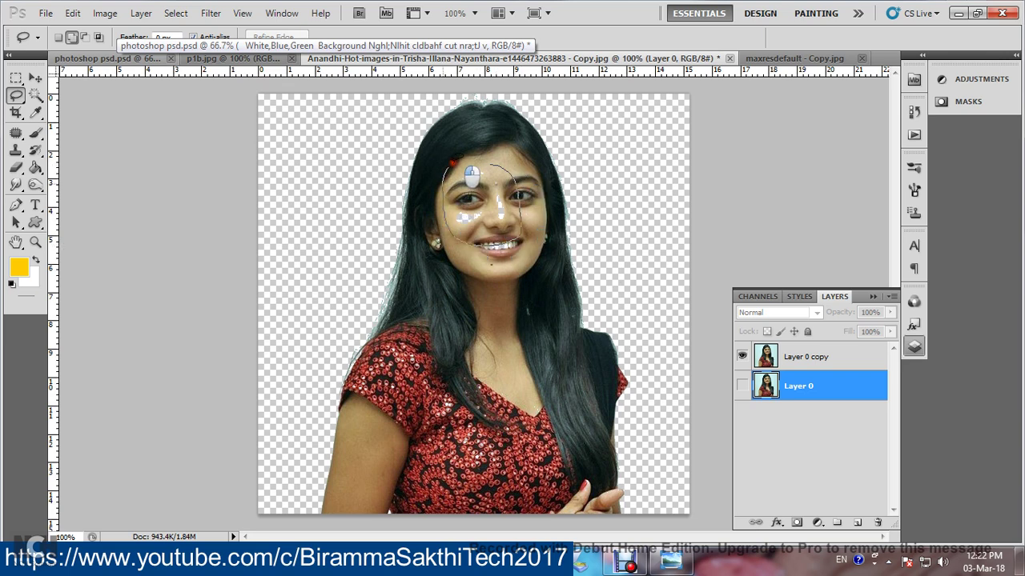
mouse_move(462, 234)
left_mouse_down()
mouse_move(524, 232)
mouse_move(472, 241)
left_mouse_up()
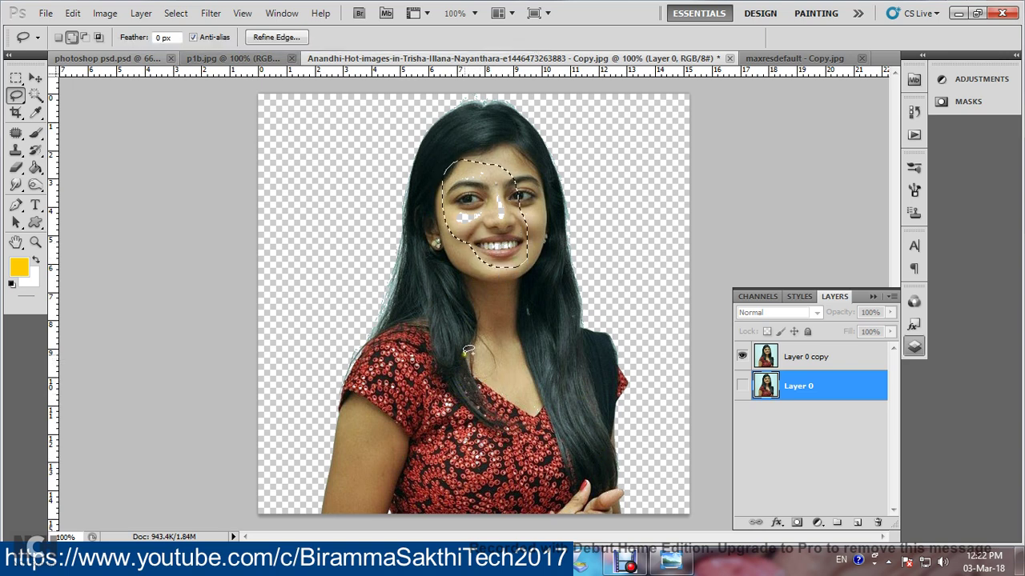
left_click_drag(468, 350, 398, 416)
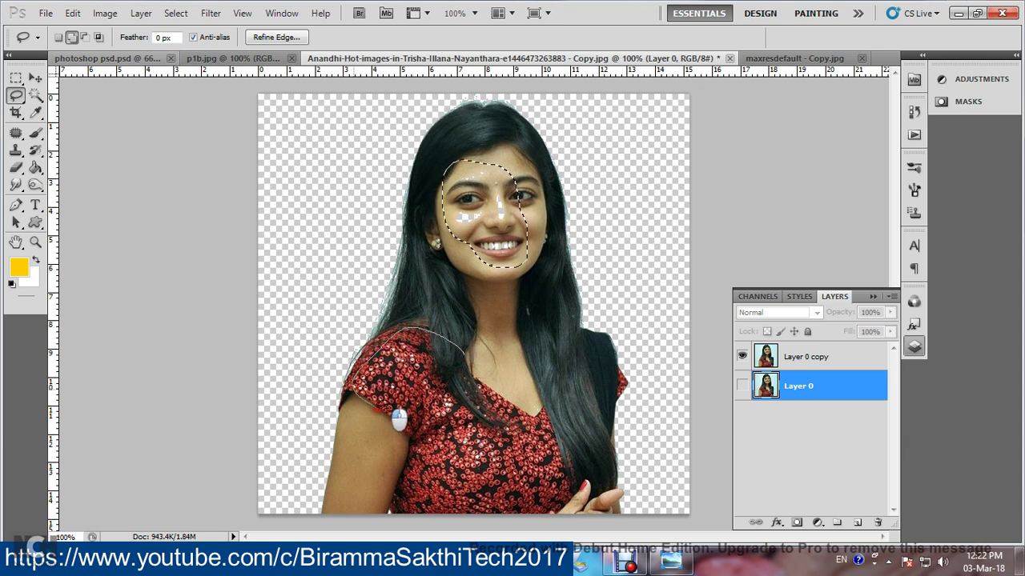
left_click_drag(398, 417, 490, 358)
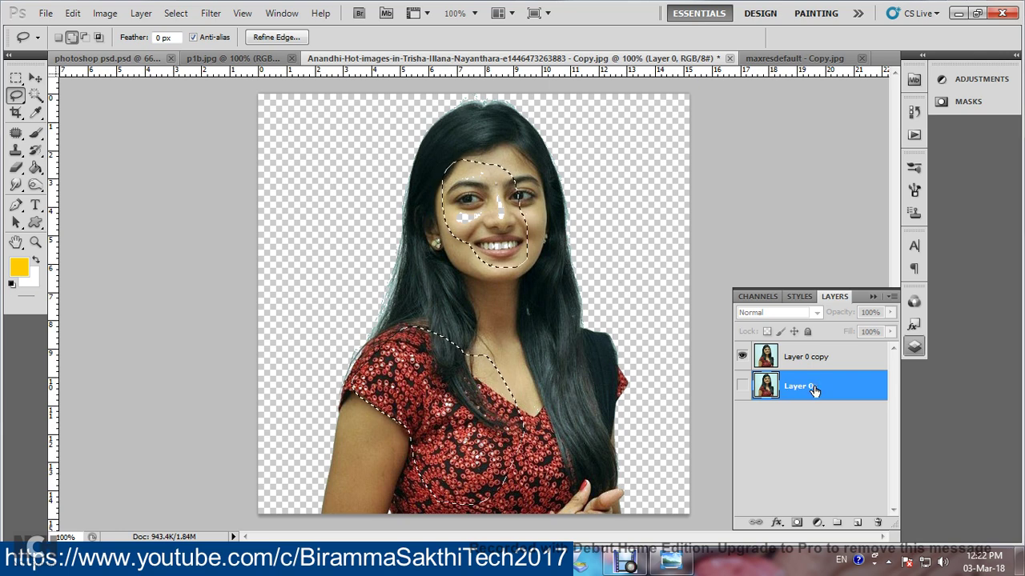
key("ctrl+j")
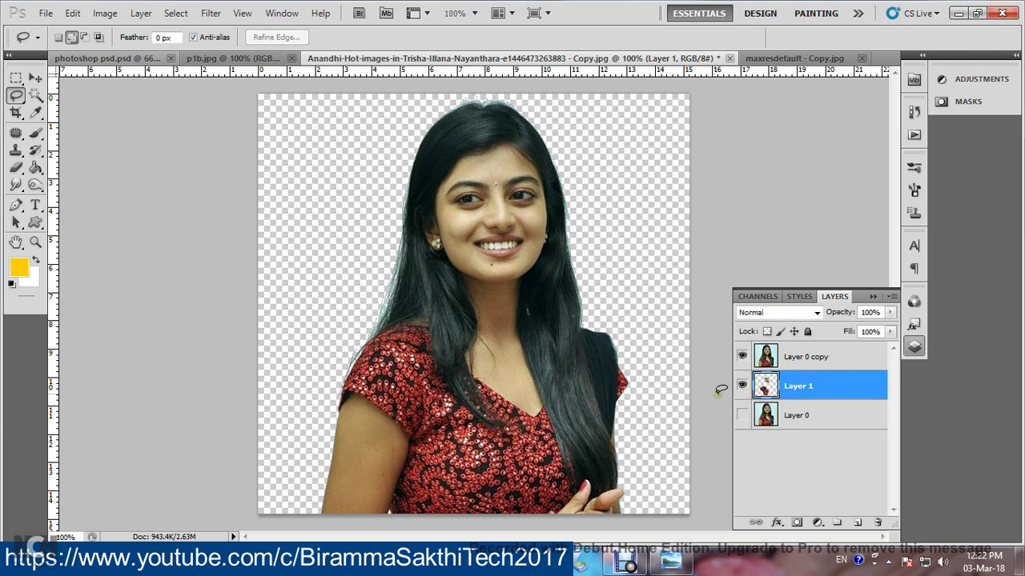
Merge Layer 0 copy down into Layer 1.
left_click(802, 364)
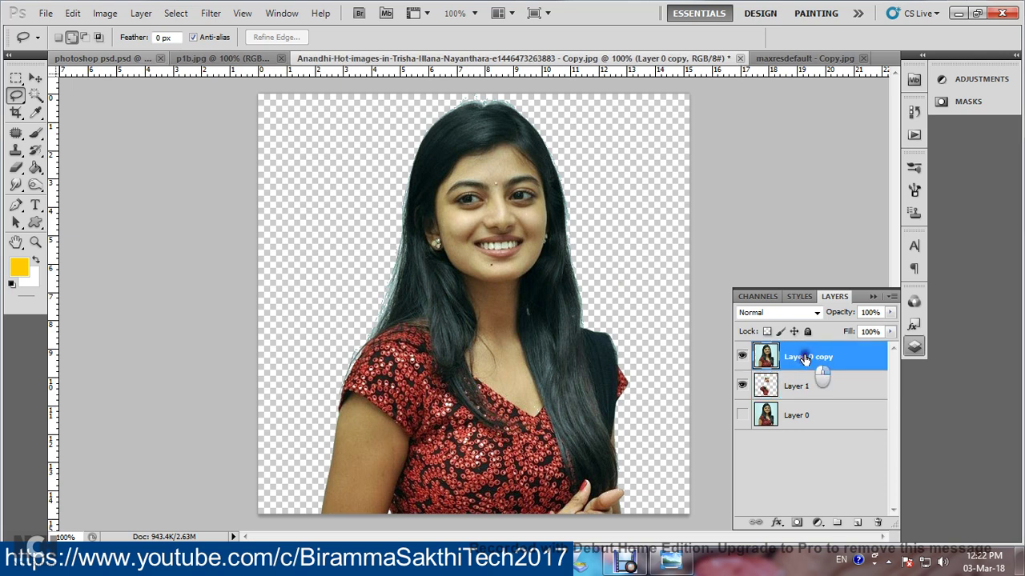
right_click(818, 370)
left_click(847, 500)
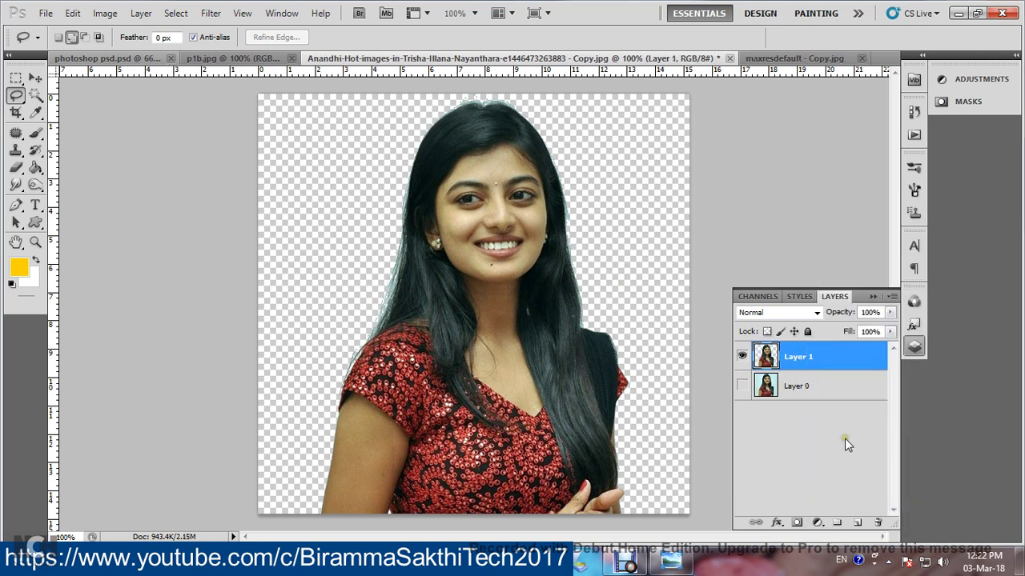
Select the transparent background around the figure with the Magic Wand.
left_click(35, 94)
left_click_drag(15, 94, 78, 130)
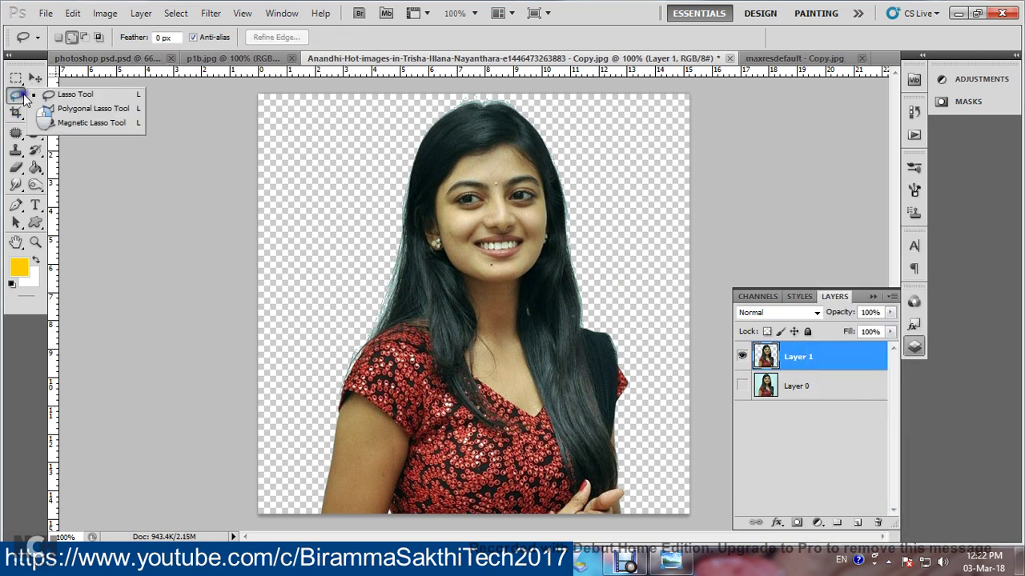
left_click(35, 94)
left_click_drag(35, 94, 70, 114)
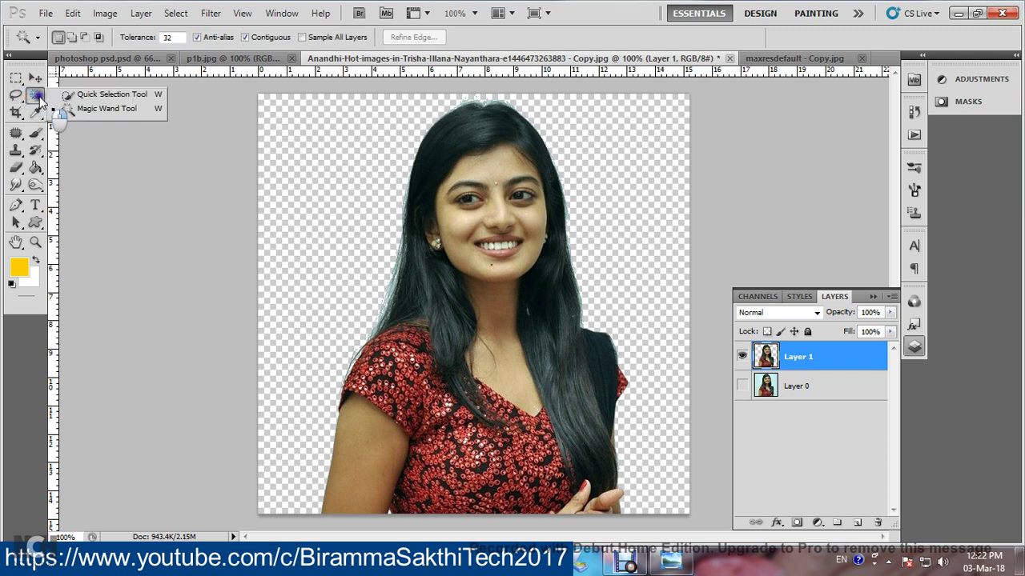
left_click(317, 179)
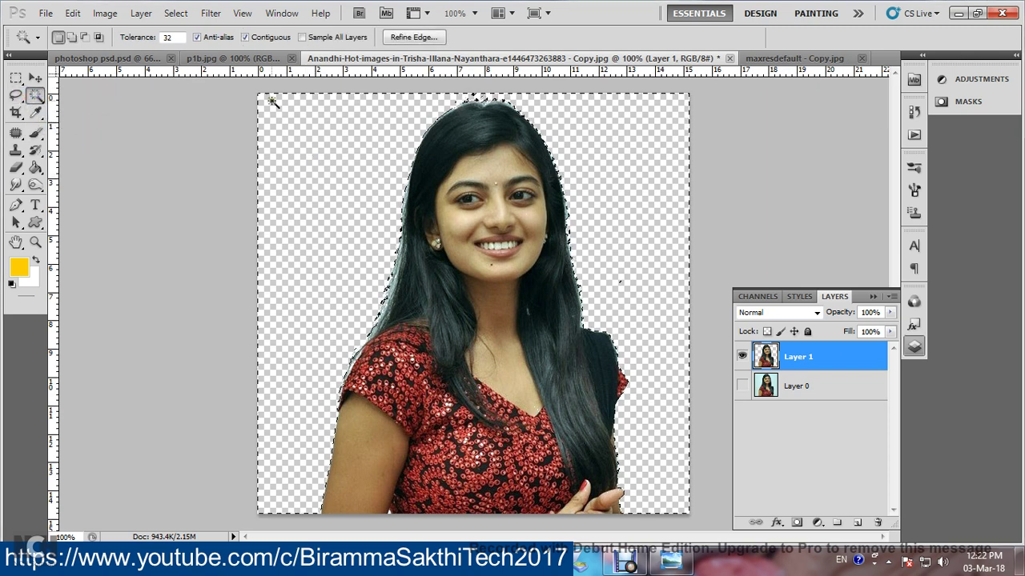
left_click(177, 14)
Invert to select the figure and set Refine Edge to 1 px Smart Radius and 1 px feather.
left_click(194, 71)
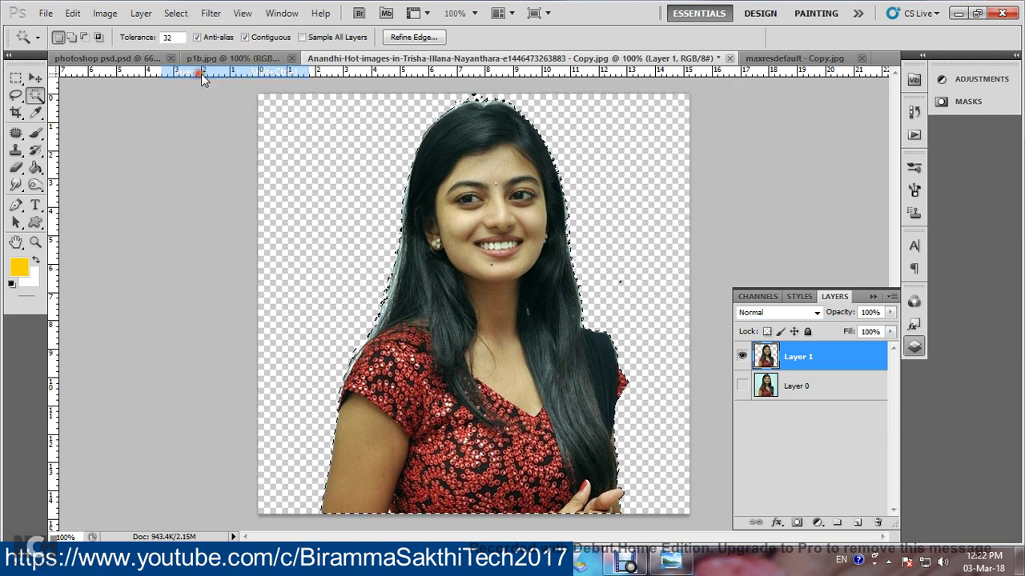
left_click(412, 37)
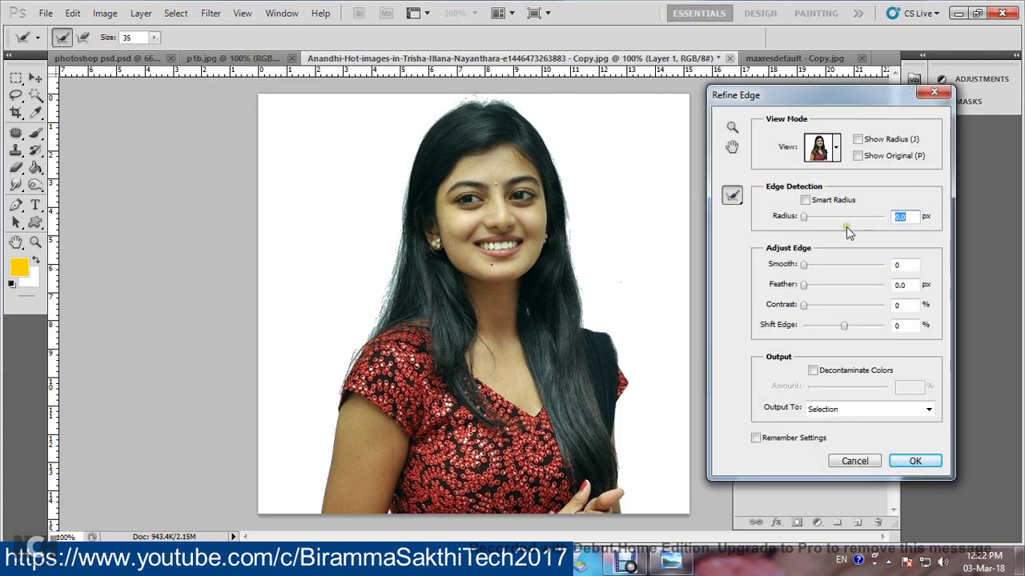
type("1")
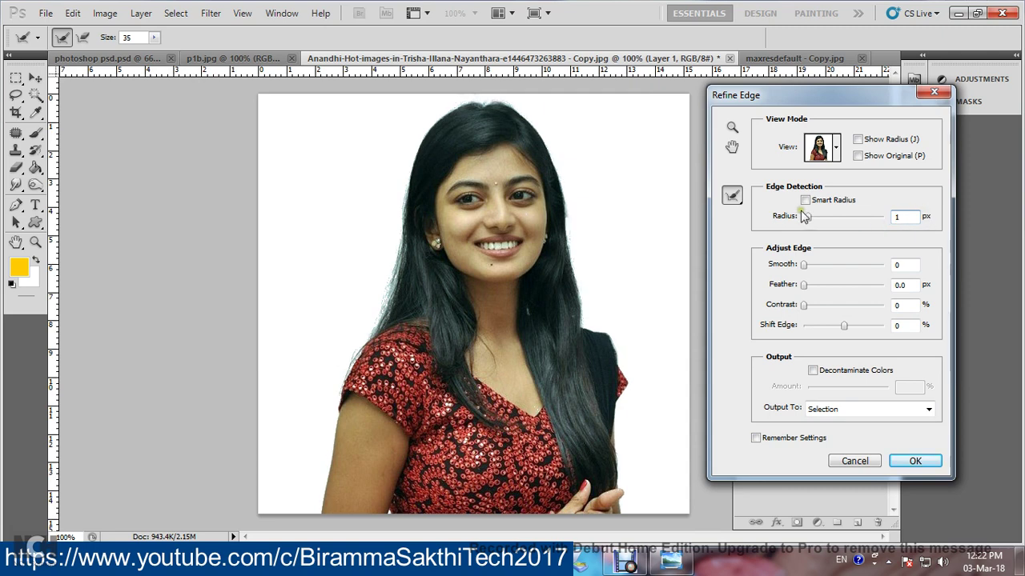
left_click(804, 200)
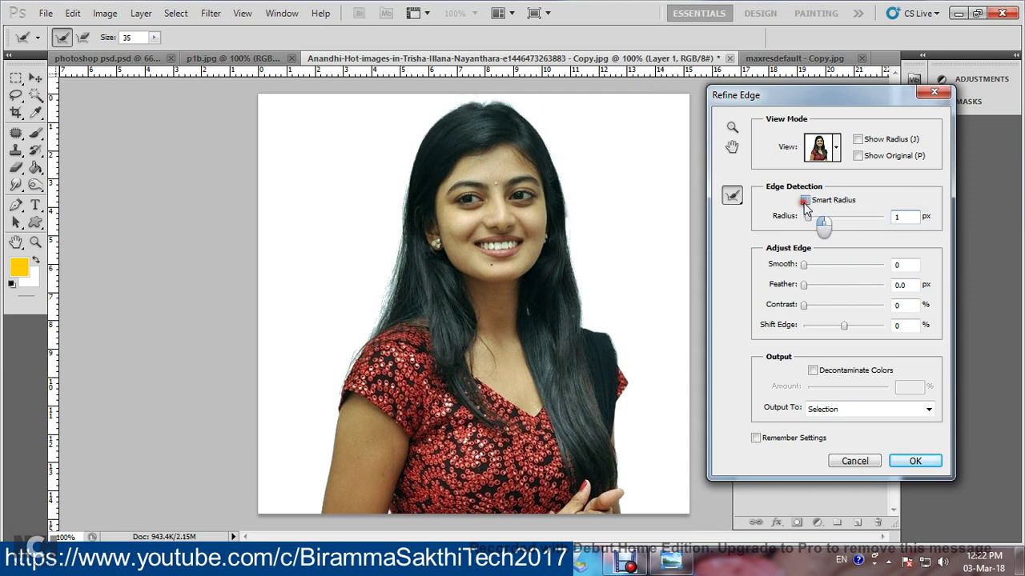
left_click(901, 285)
type("1")
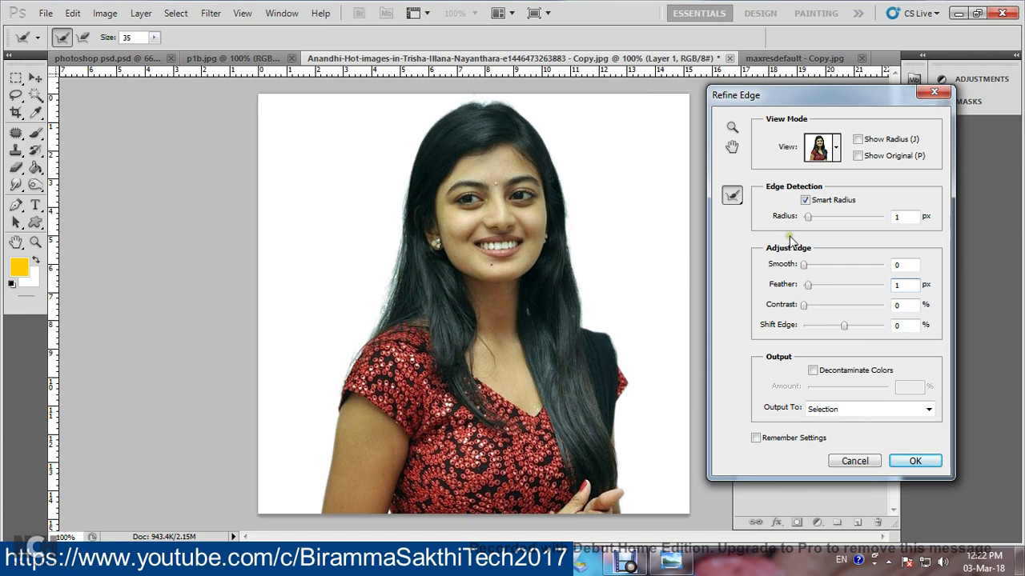
Brush the crown, left and right hair edges with the Refine Radius tool.
left_click(730, 198)
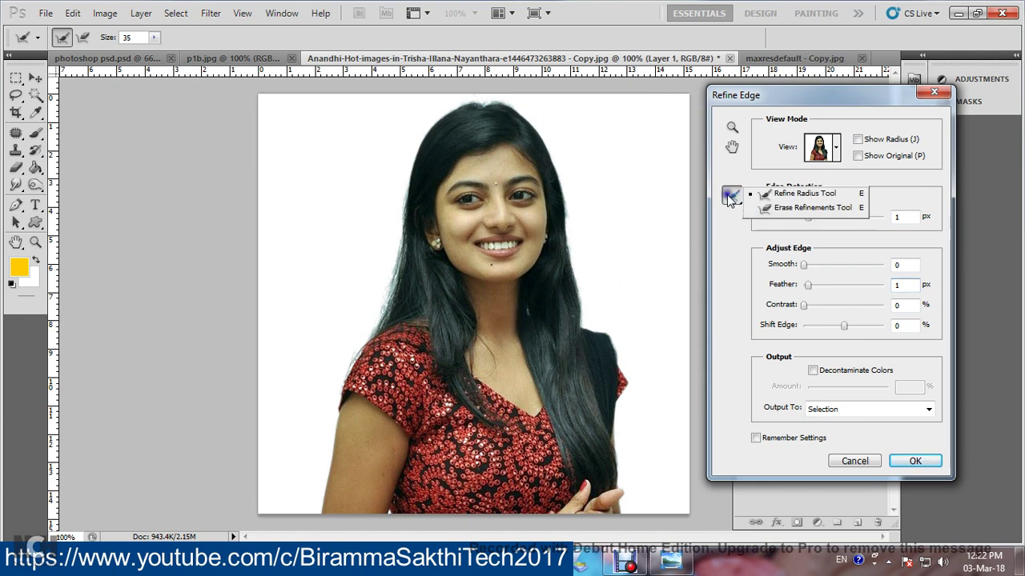
left_click(773, 196)
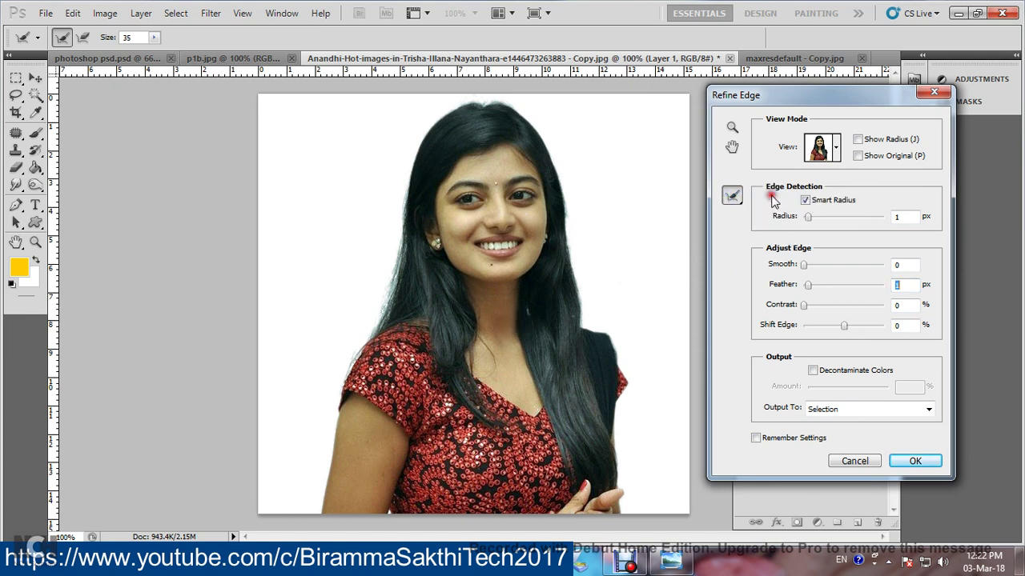
left_click(485, 99)
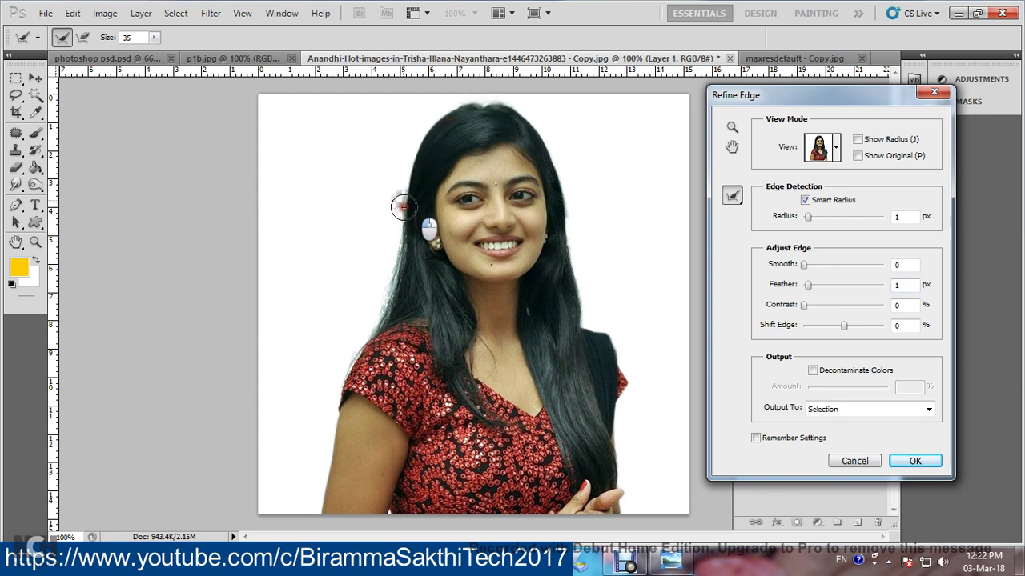
mouse_move(402, 207)
left_mouse_down()
mouse_move(387, 305)
mouse_move(393, 264)
left_mouse_up()
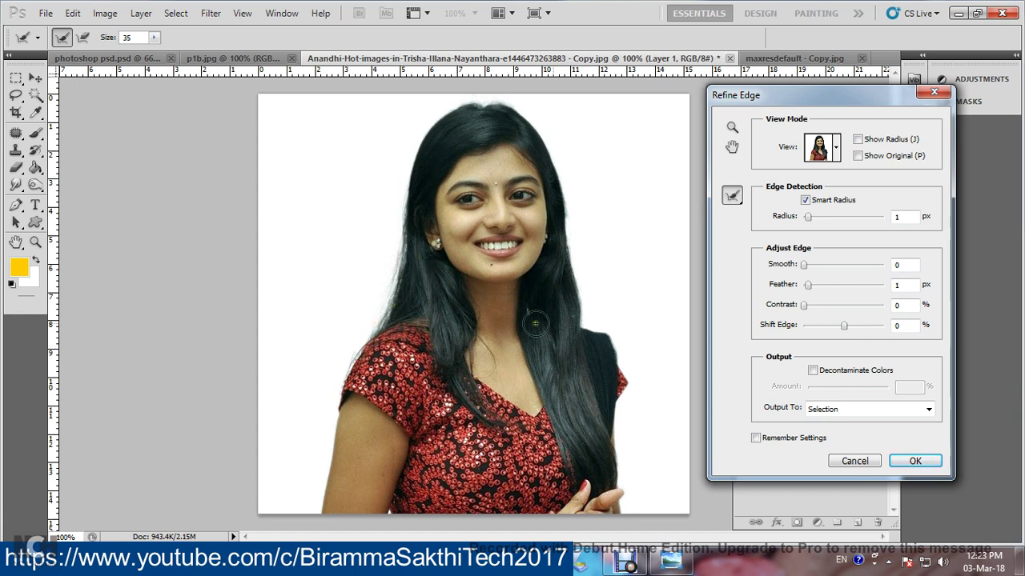
mouse_move(571, 183)
left_mouse_down()
mouse_move(573, 275)
mouse_move(588, 311)
left_mouse_up()
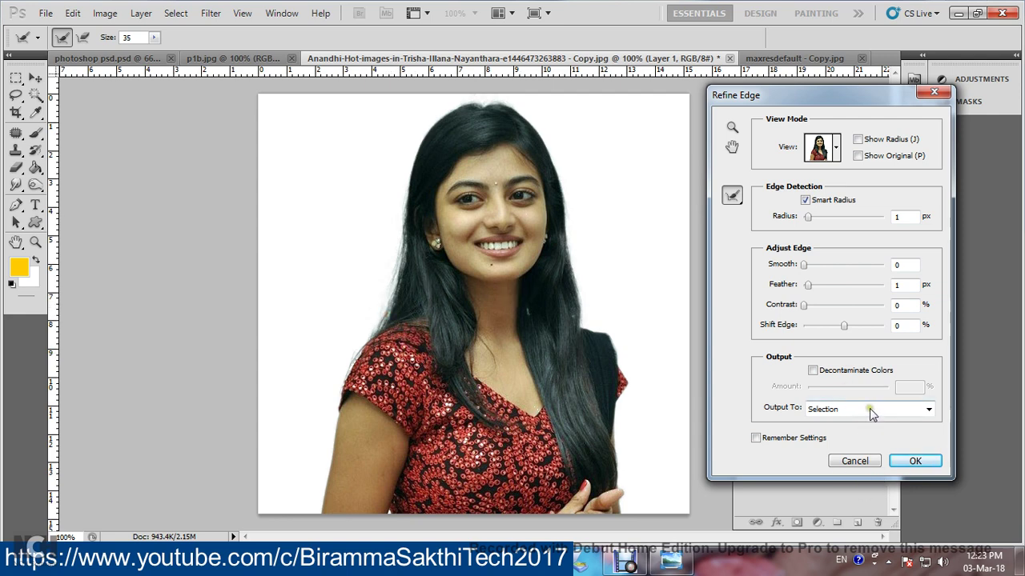
Enable Decontaminate Colors and output to a new layer with layer mask.
left_click(813, 370)
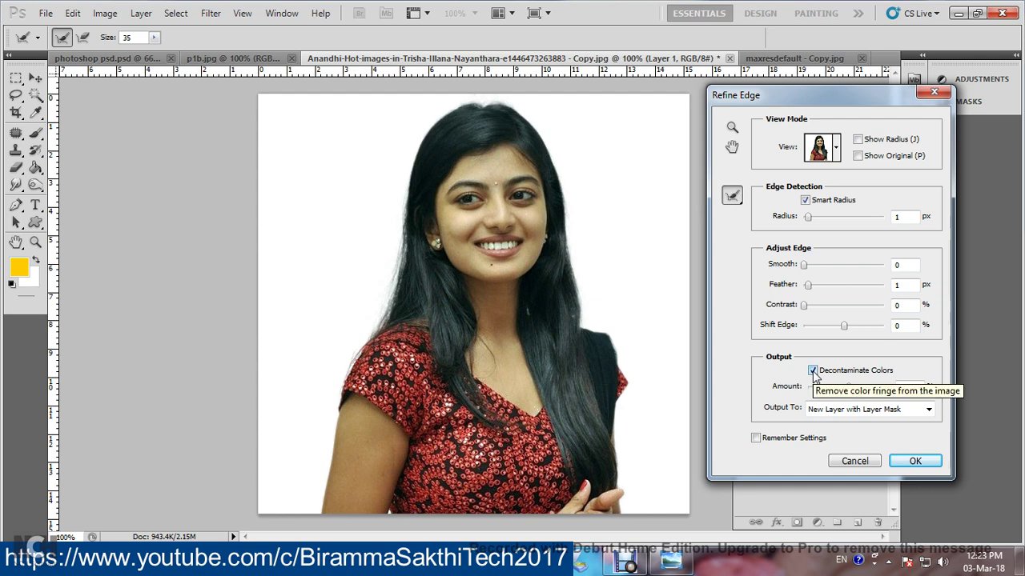
left_click(857, 412)
left_click(865, 413)
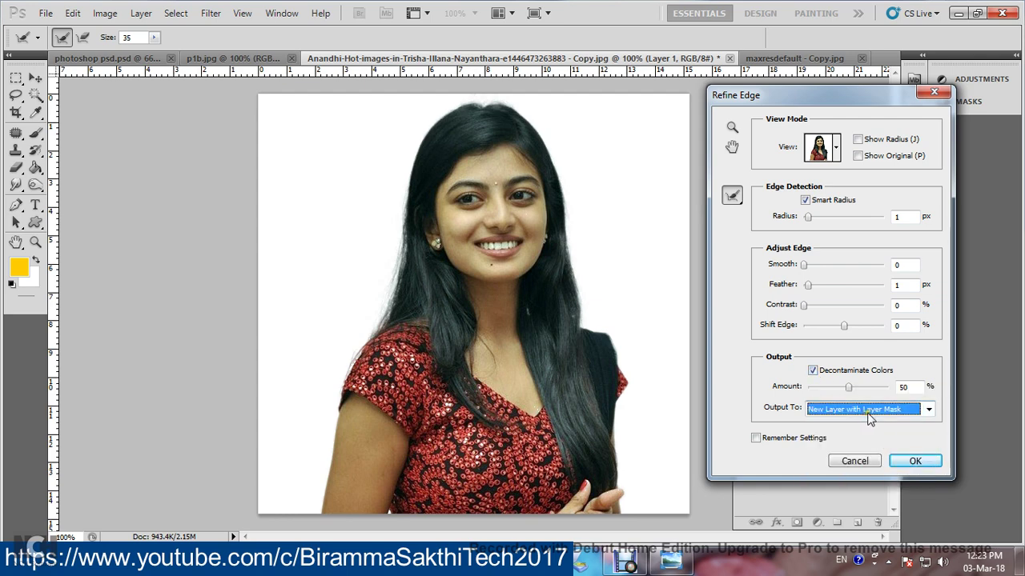
left_click(911, 461)
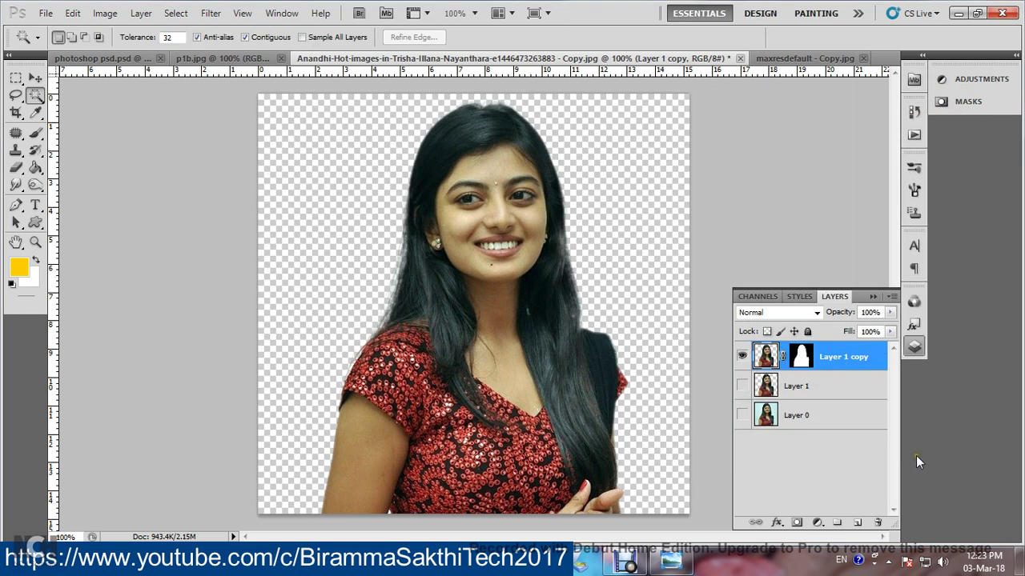
Add a yellow-filled Layer 2 above Layer 1, then switch to the p1b.jpg document.
left_click(832, 391)
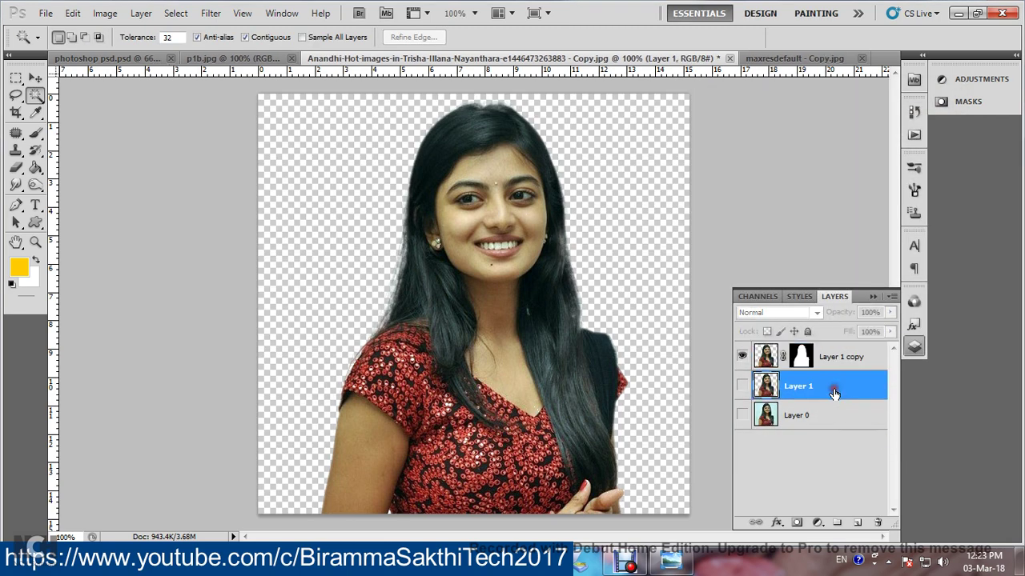
left_click(856, 522)
left_click(34, 170)
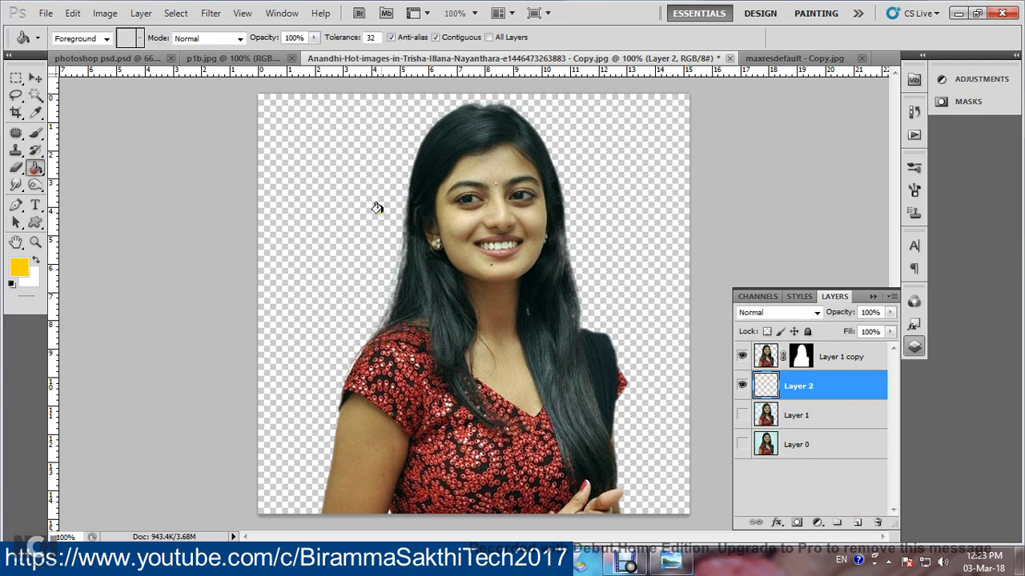
left_click(378, 209)
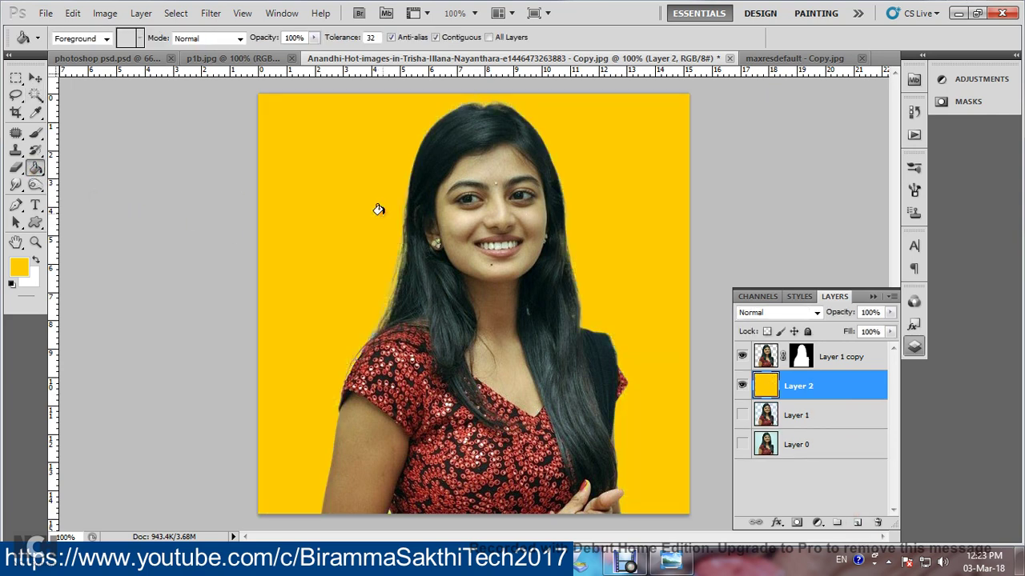
left_click(40, 79)
left_click(232, 58)
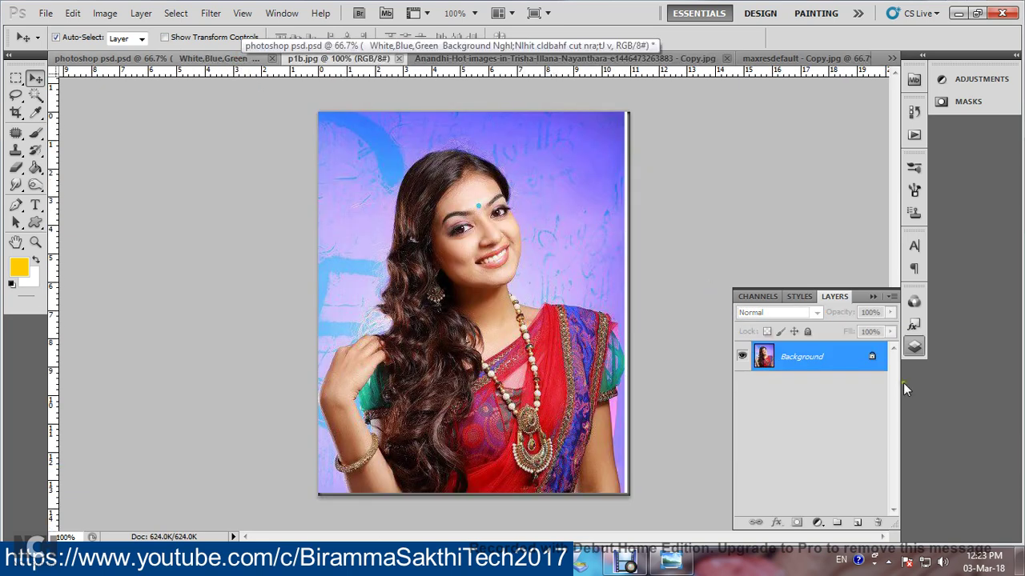
Convert p1b.jpg's Background to Layer 0, duplicate it as Layer 0 copy, and hide Layer 0.
double_click(863, 364)
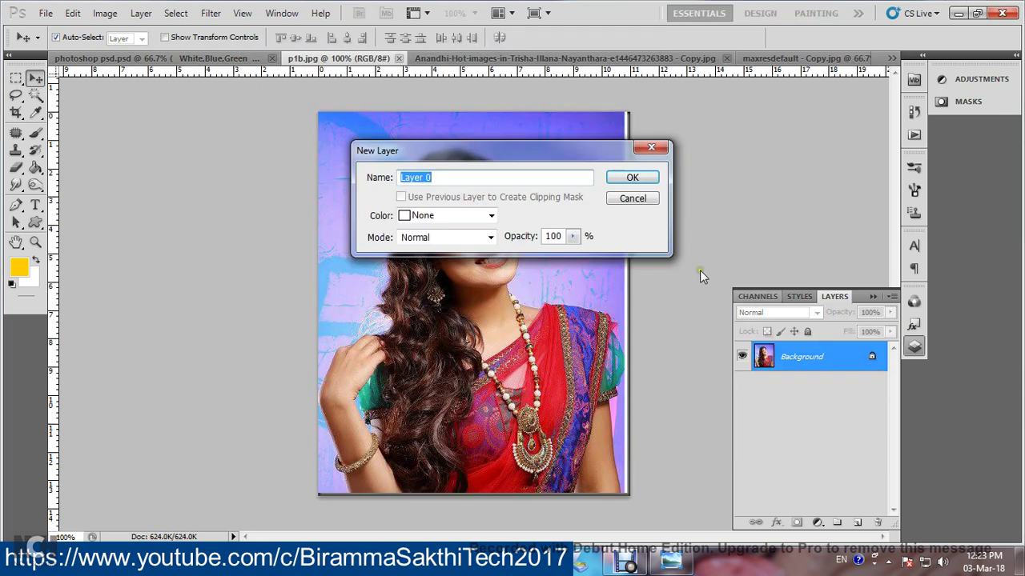
left_click(645, 183)
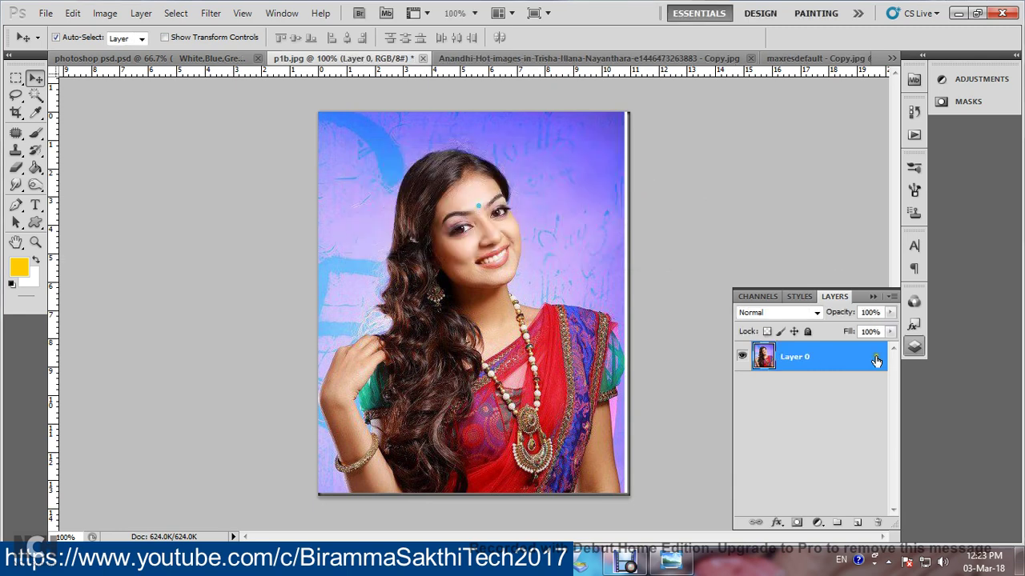
left_click_drag(854, 361, 856, 522)
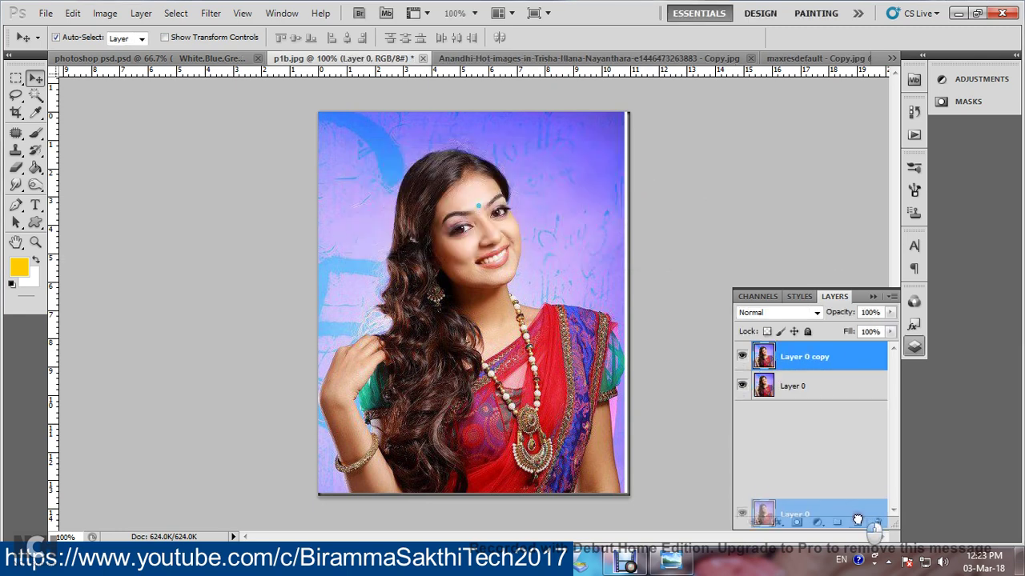
left_click(740, 388)
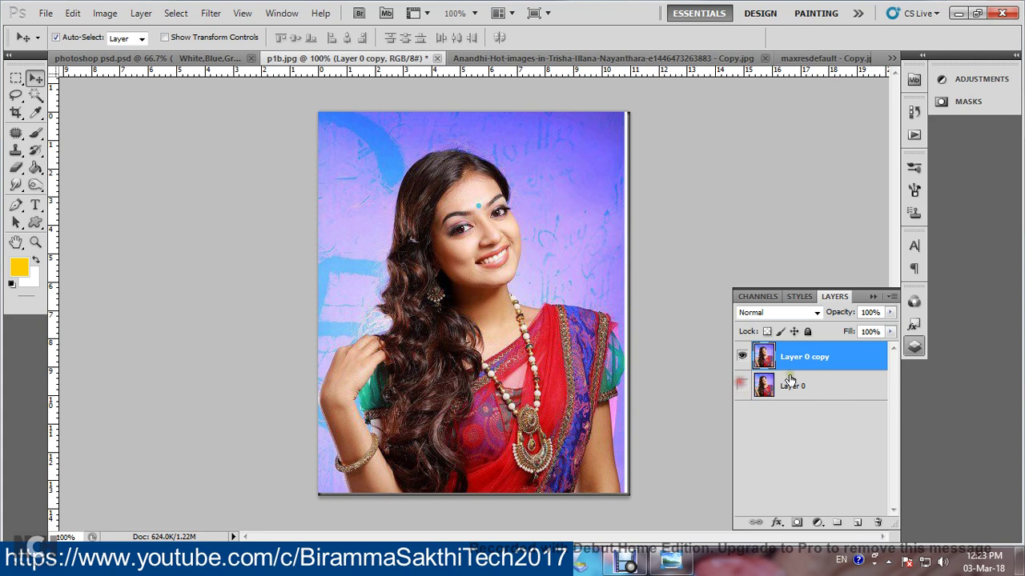
Set Layer 0 copy's Blend If to Blue with the This Layer white point at about 185.
double_click(881, 357)
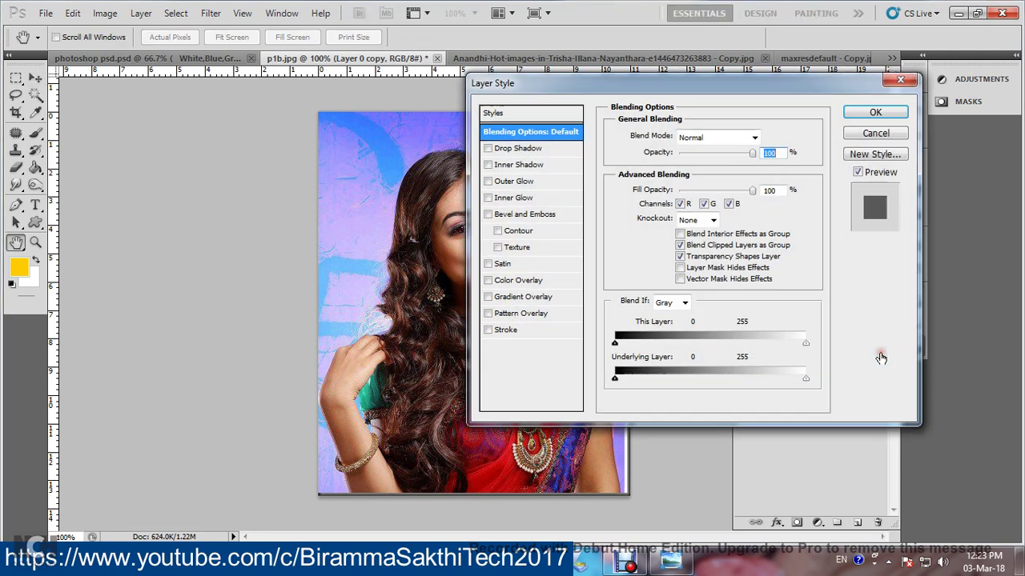
left_click(686, 305)
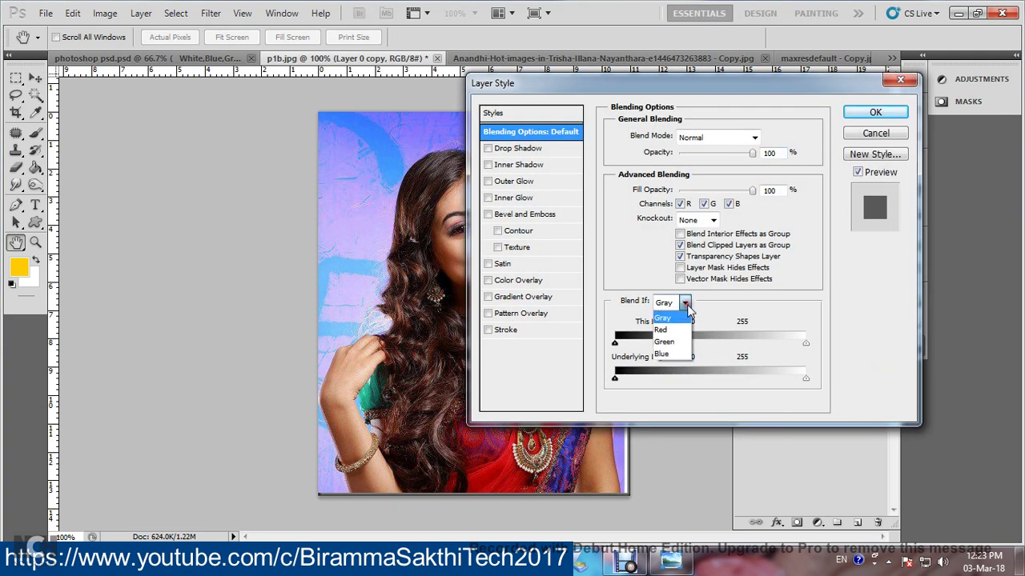
left_click(676, 354)
left_click_drag(669, 87, 802, 88)
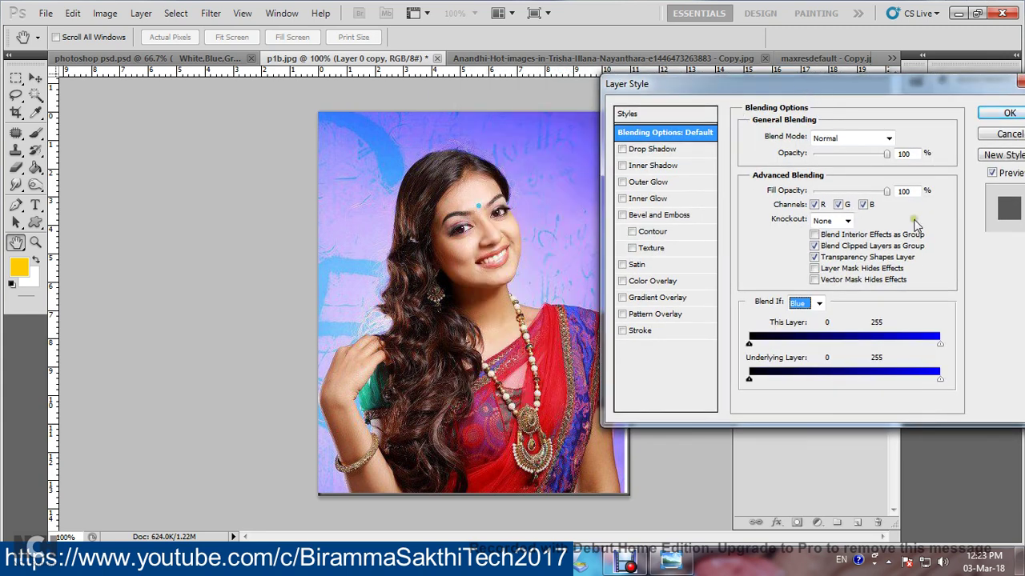
left_click_drag(935, 344, 894, 344)
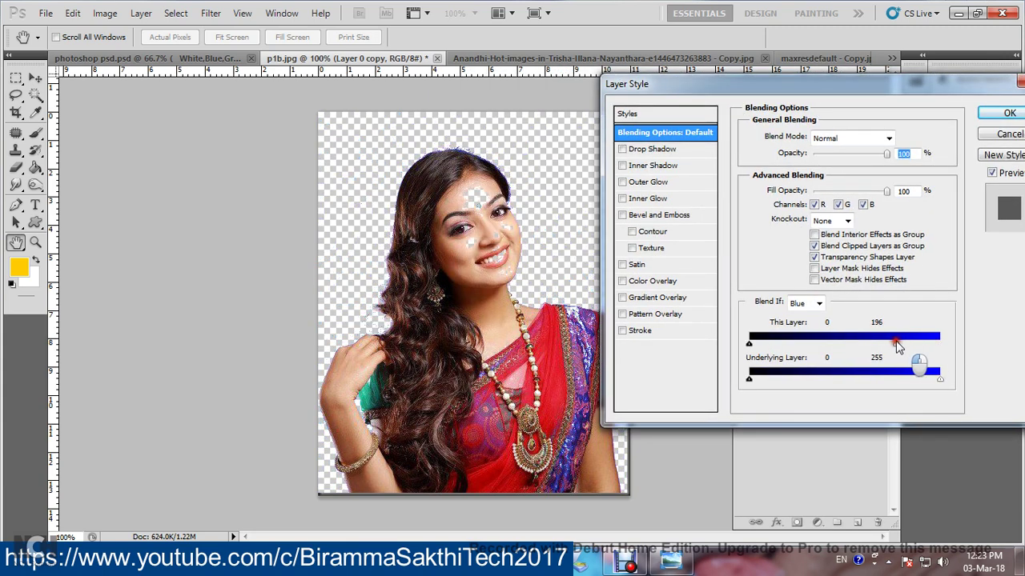
left_click_drag(812, 85, 900, 86)
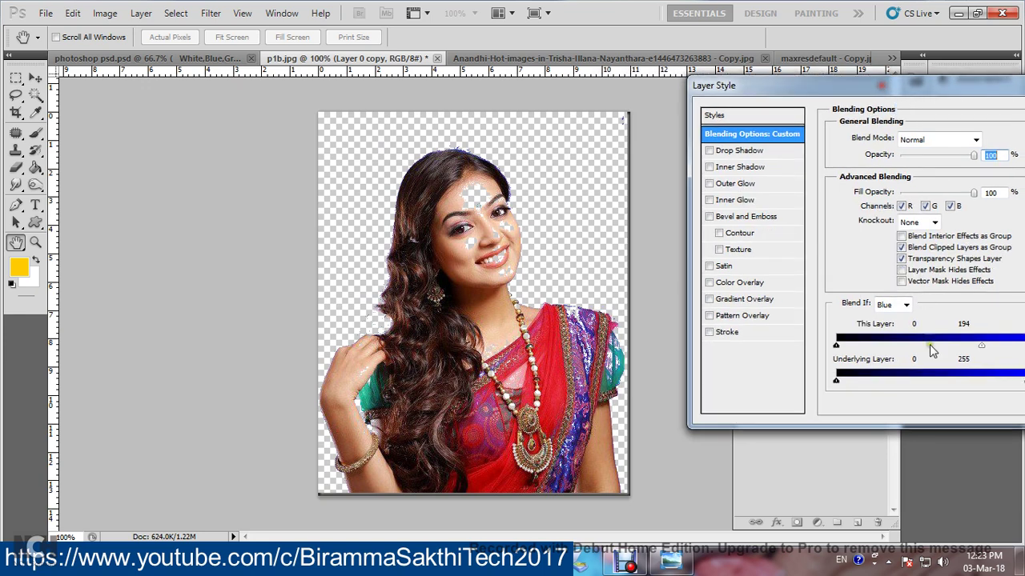
left_click_drag(977, 345, 975, 348)
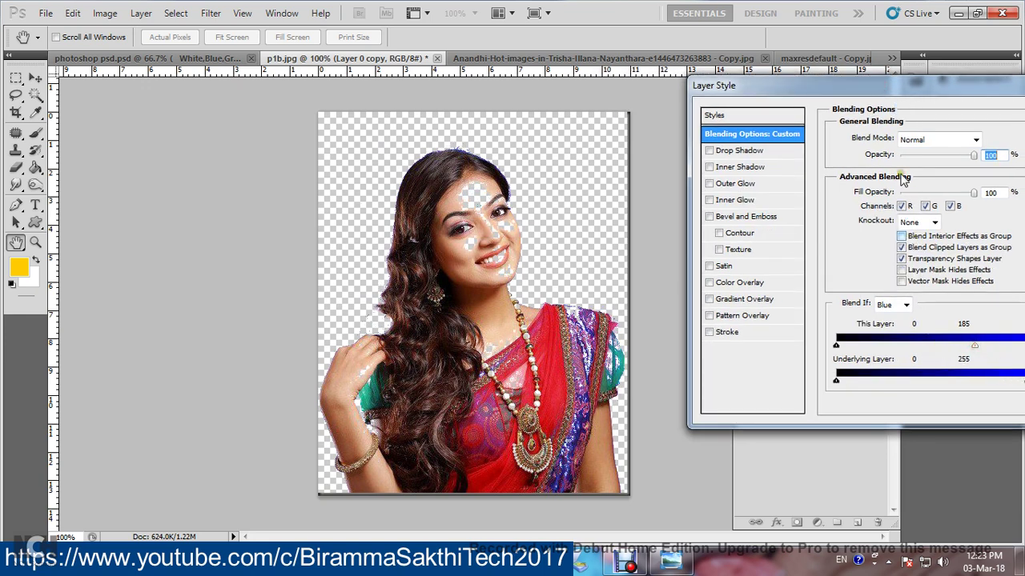
left_click_drag(910, 86, 593, 102)
Apply the blending, then copy the face, hand, forearm and arm from Layer 0 to Layer 1.
left_click(788, 140)
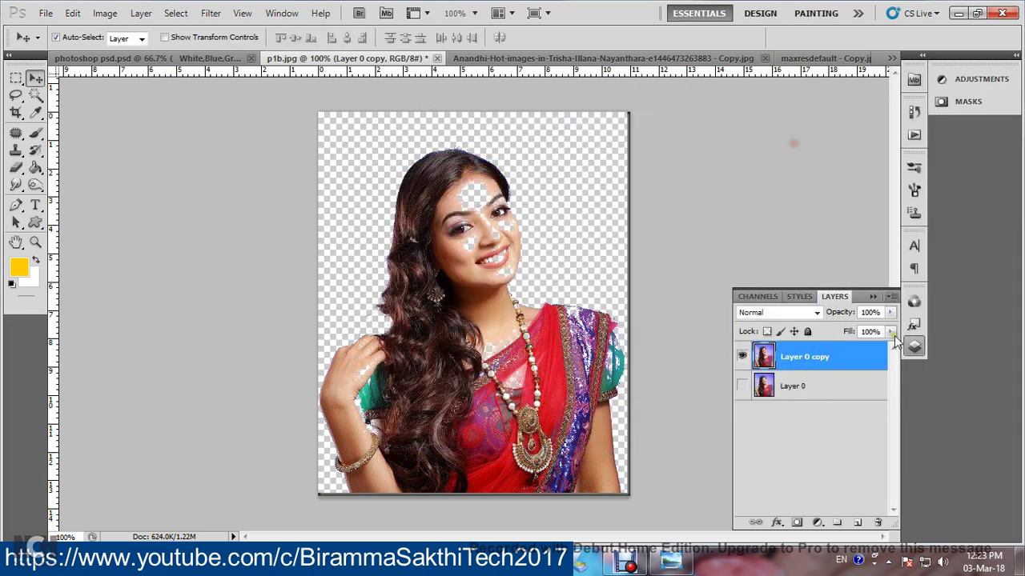
left_click(797, 387)
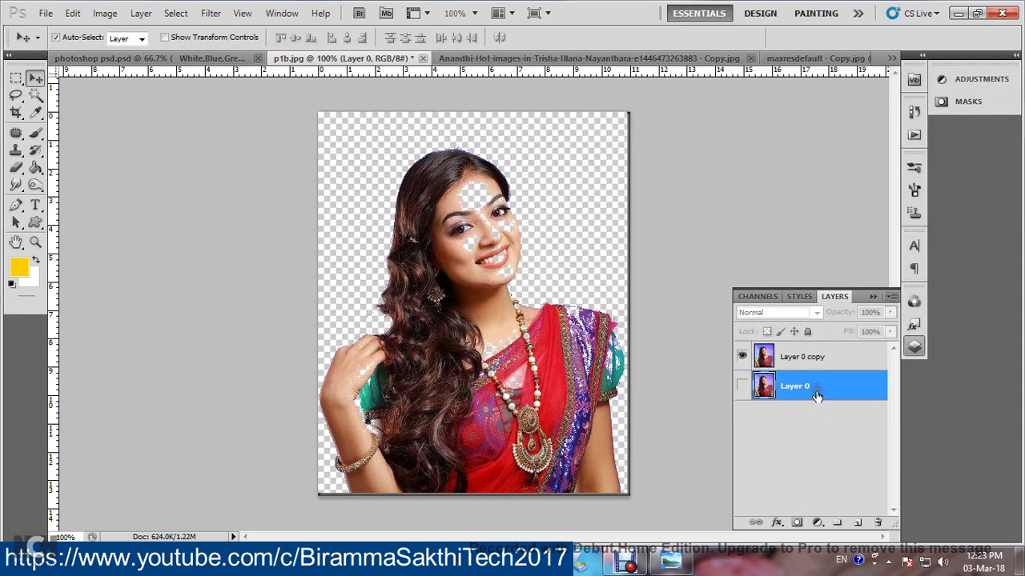
left_click(15, 95)
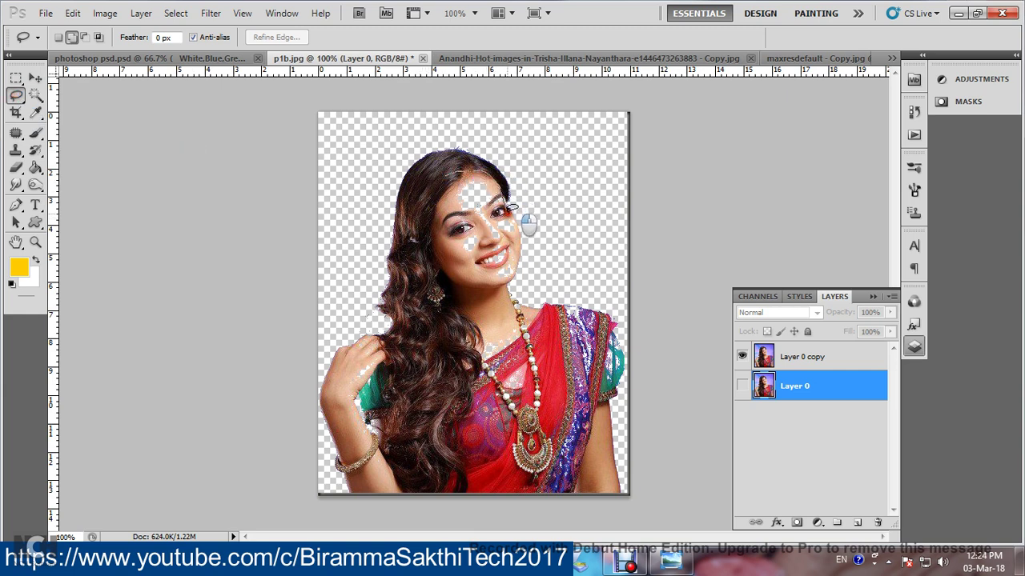
mouse_move(520, 264)
left_mouse_down()
mouse_move(458, 254)
mouse_move(463, 222)
left_mouse_up()
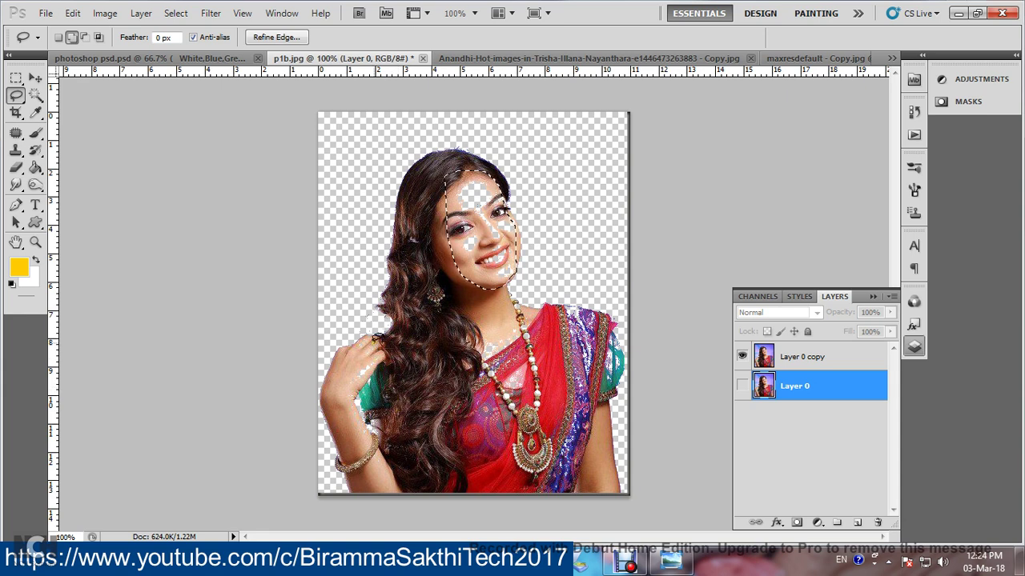
left_click_drag(357, 338, 384, 349)
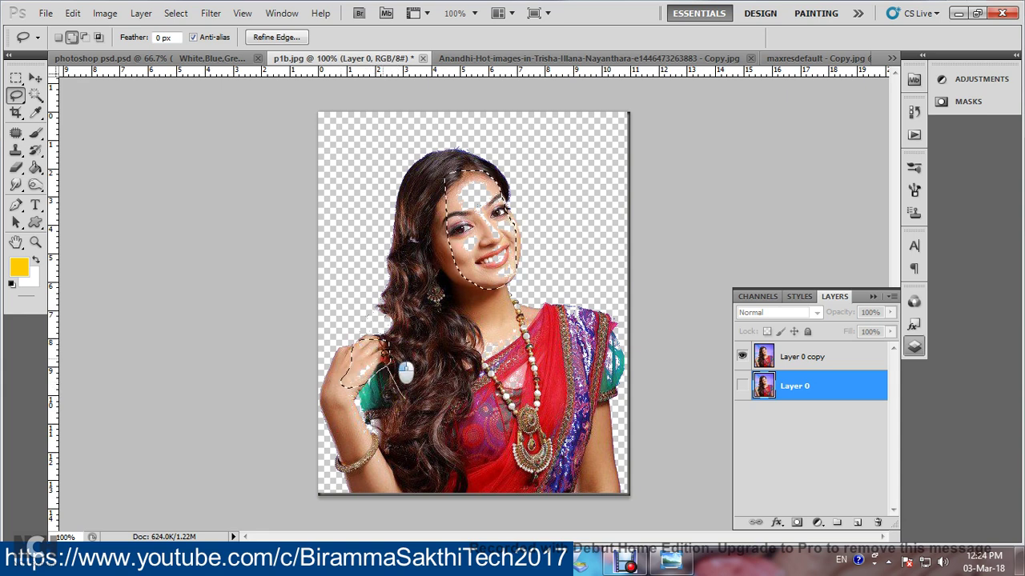
mouse_move(372, 376)
left_mouse_down()
mouse_move(405, 429)
mouse_move(394, 448)
left_mouse_up()
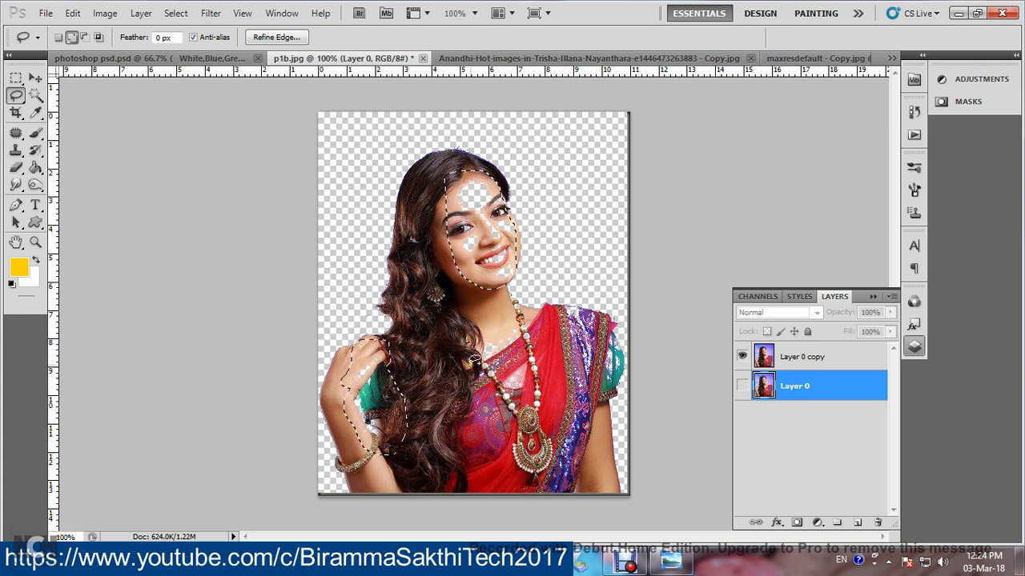
mouse_move(448, 330)
left_mouse_down()
mouse_move(512, 293)
mouse_move(577, 308)
mouse_move(609, 404)
mouse_move(576, 364)
mouse_move(557, 425)
mouse_move(512, 424)
mouse_move(448, 392)
left_mouse_up()
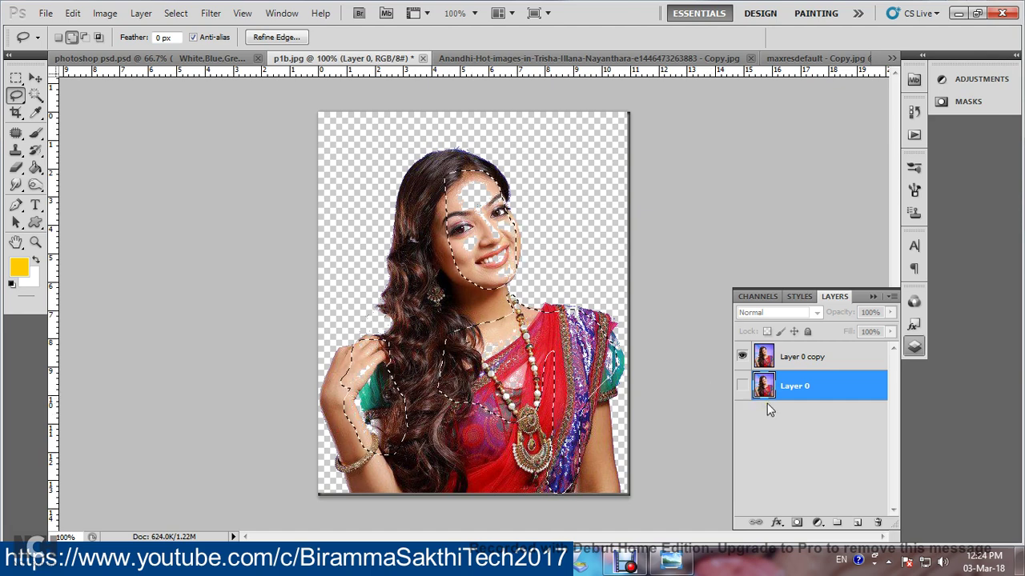
key("ctrl+j")
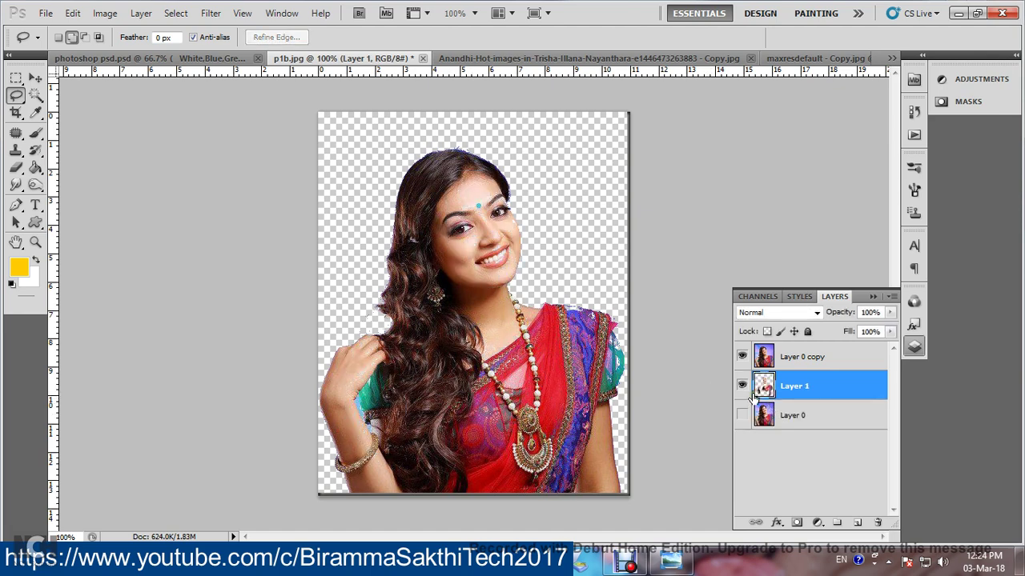
Merge Layer 0 copy down into Layer 1 and add an empty Layer 2 above Layer 0.
left_click(792, 364)
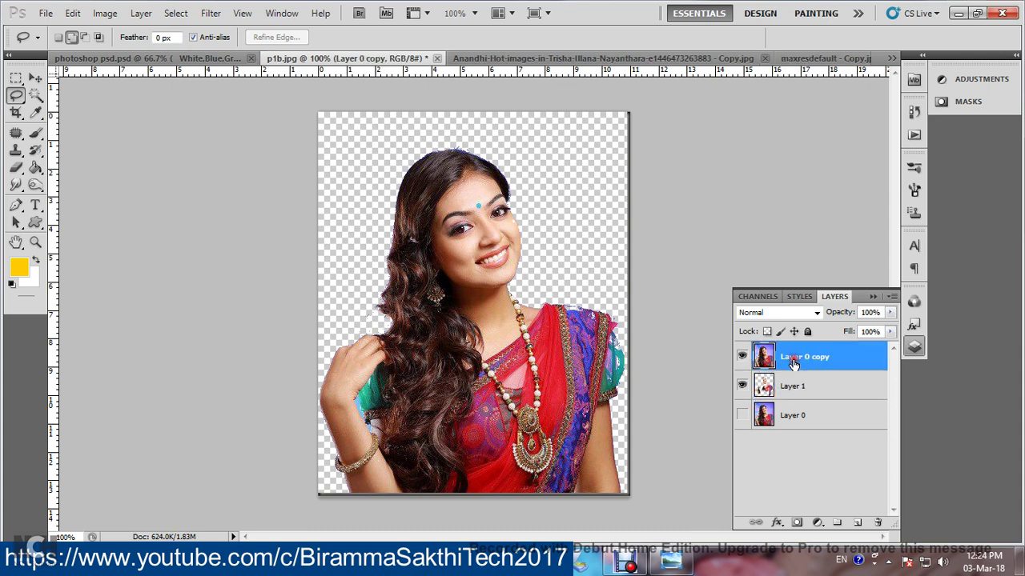
right_click(794, 364)
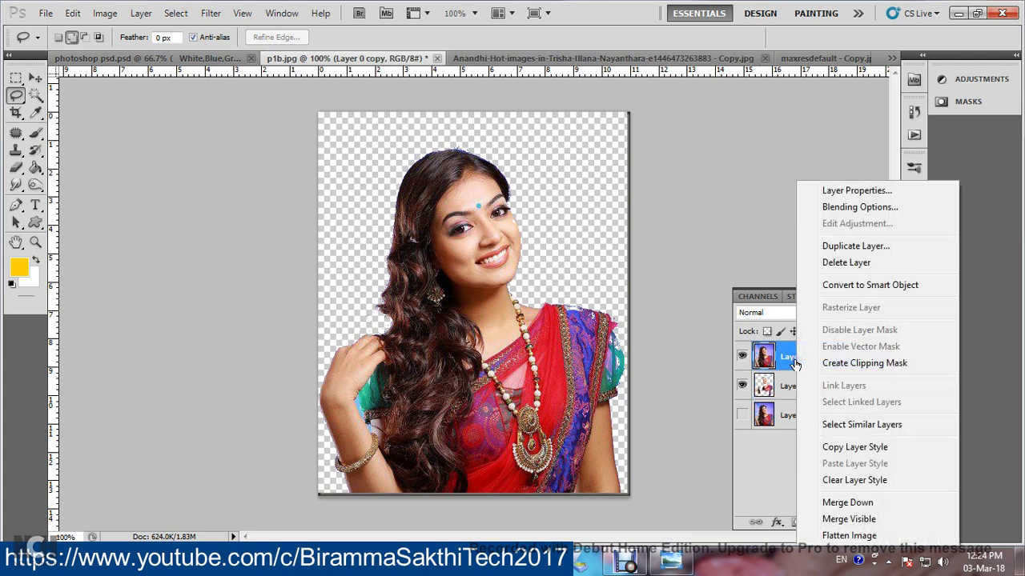
left_click(843, 502)
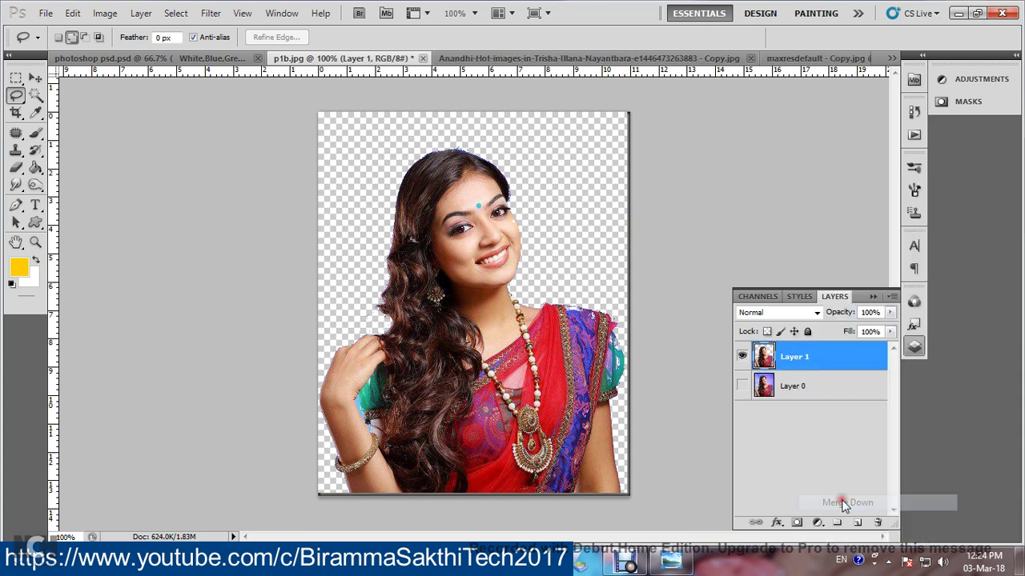
left_click(810, 398)
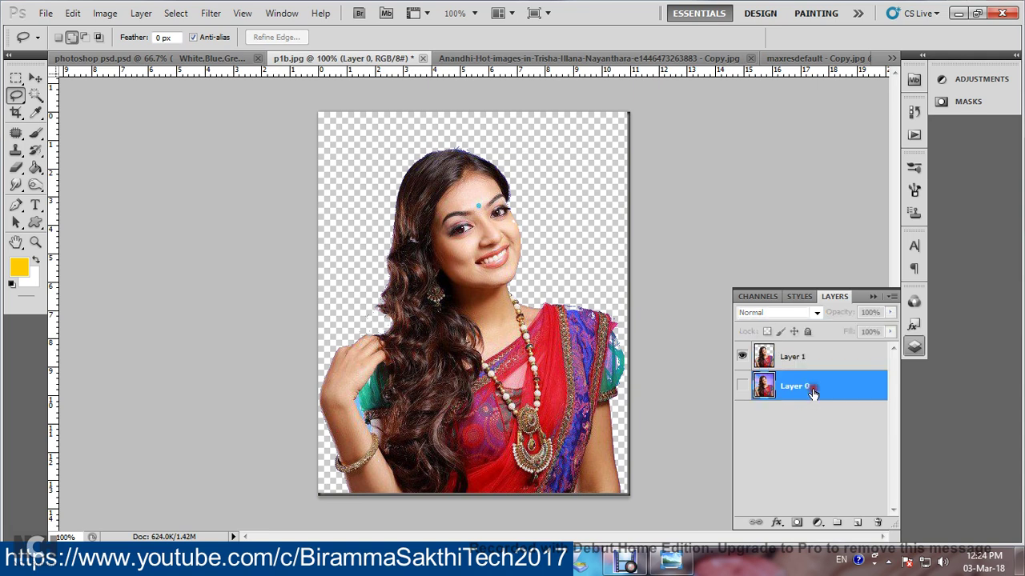
left_click(857, 522)
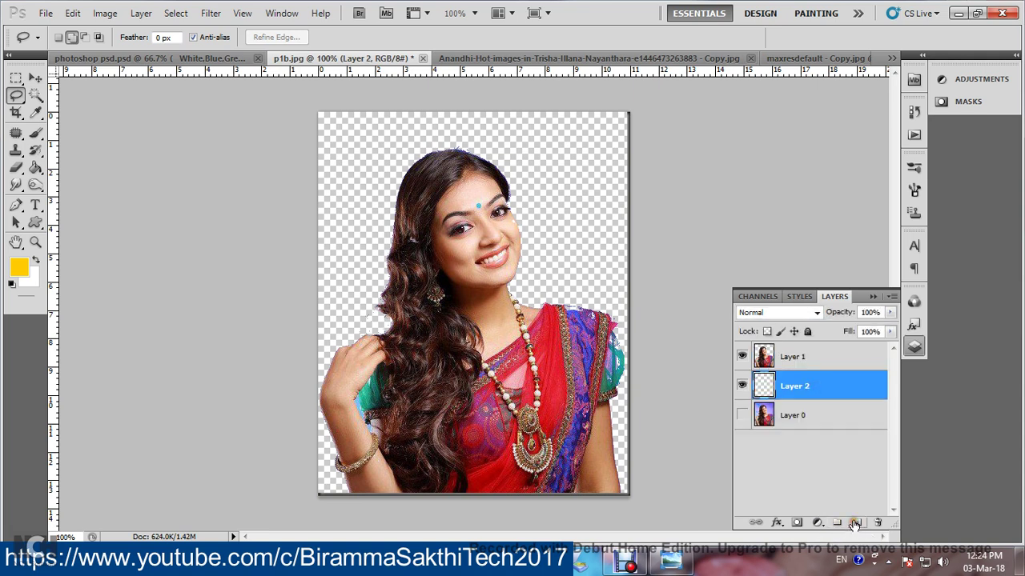
left_click(35, 78)
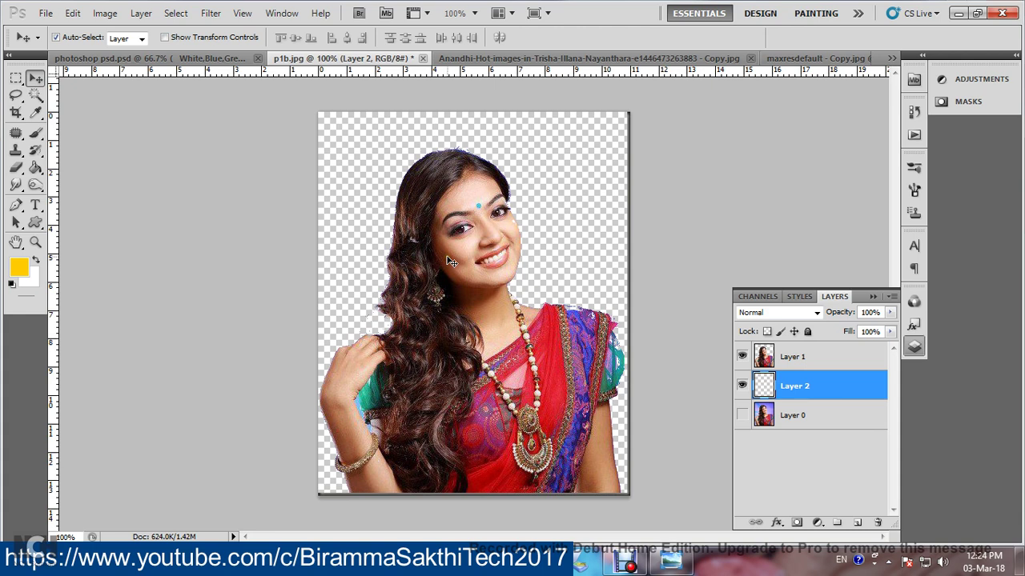